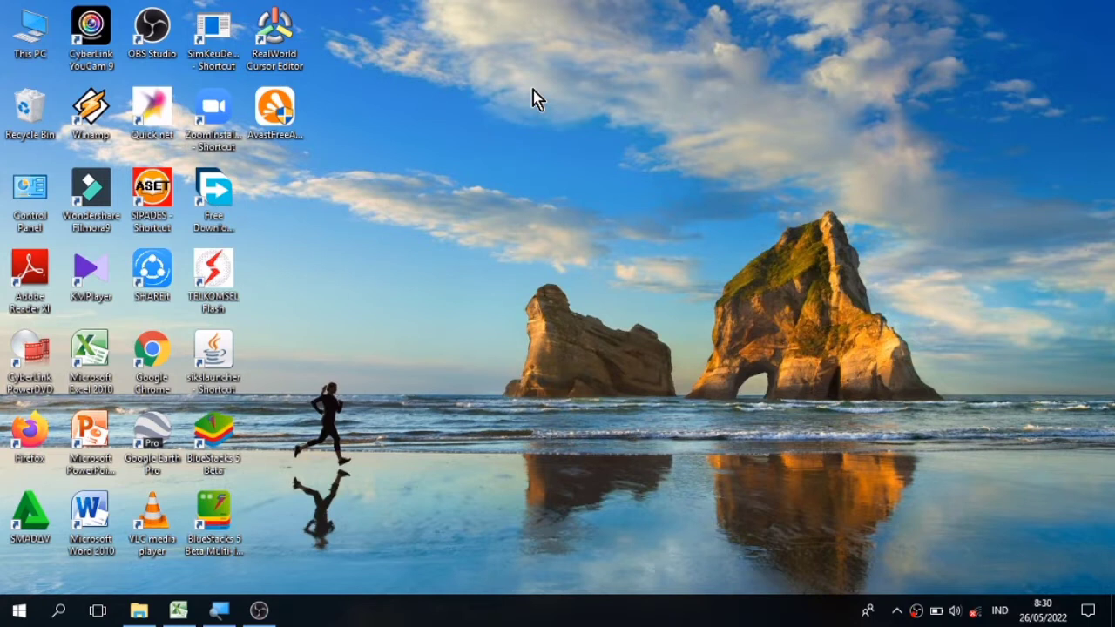
Refresh the desktop repeatedly from its right-click menu.
right_click(534, 185)
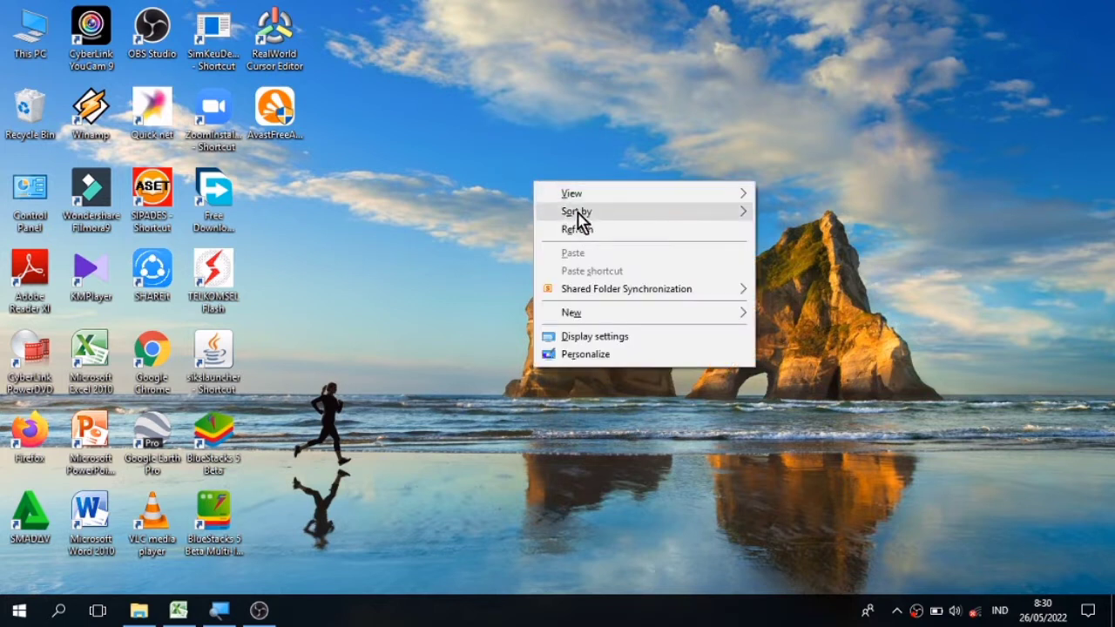
left_click(585, 230)
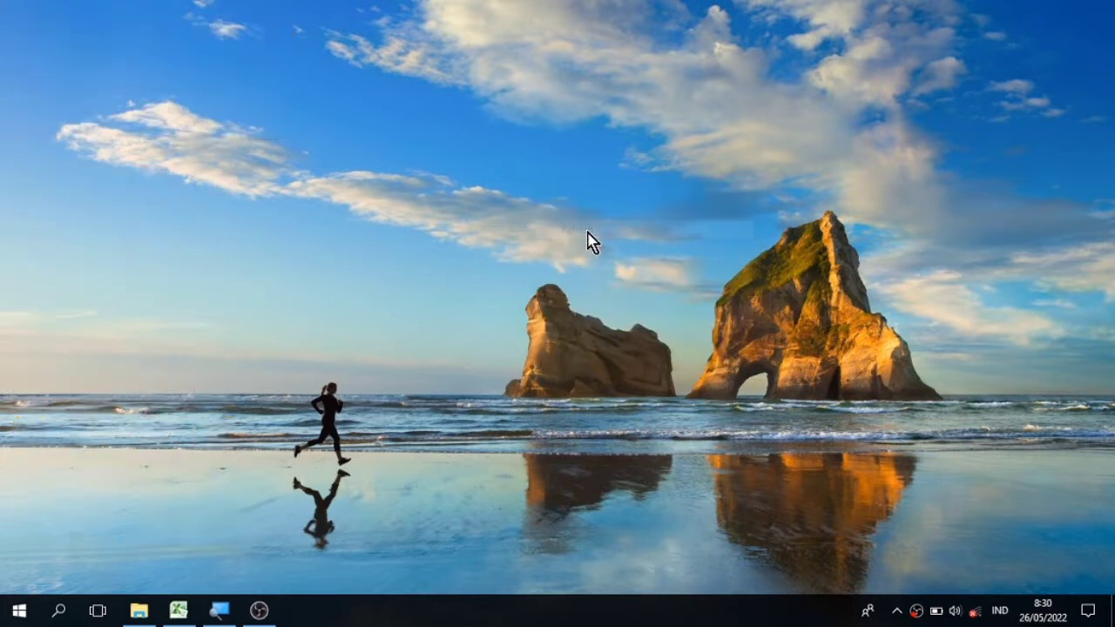
right_click(488, 74)
left_click(519, 112)
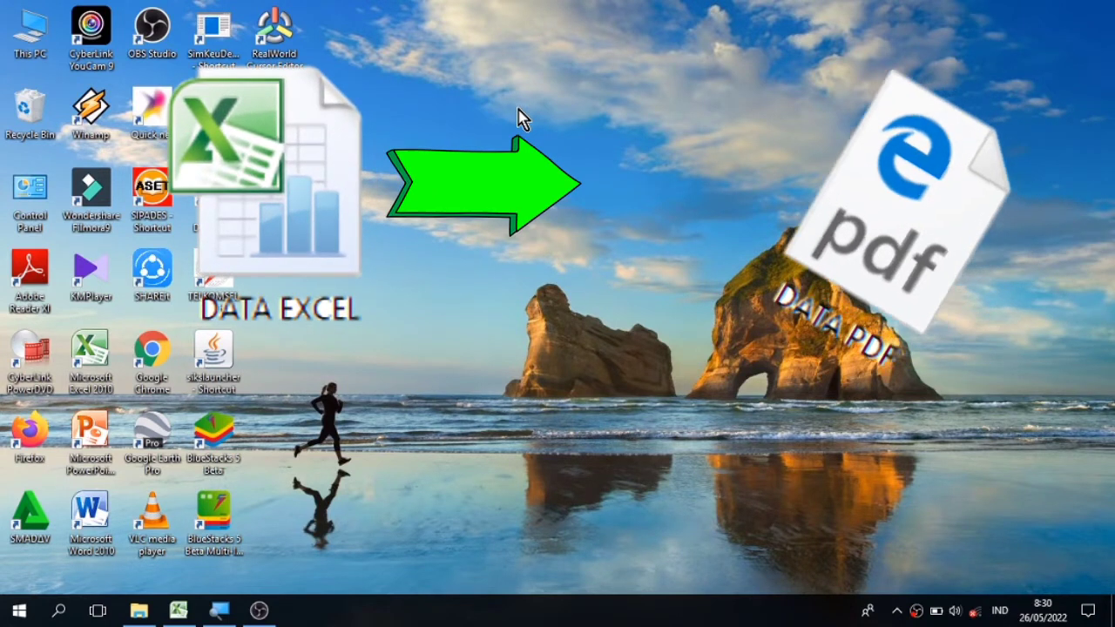
right_click(520, 116)
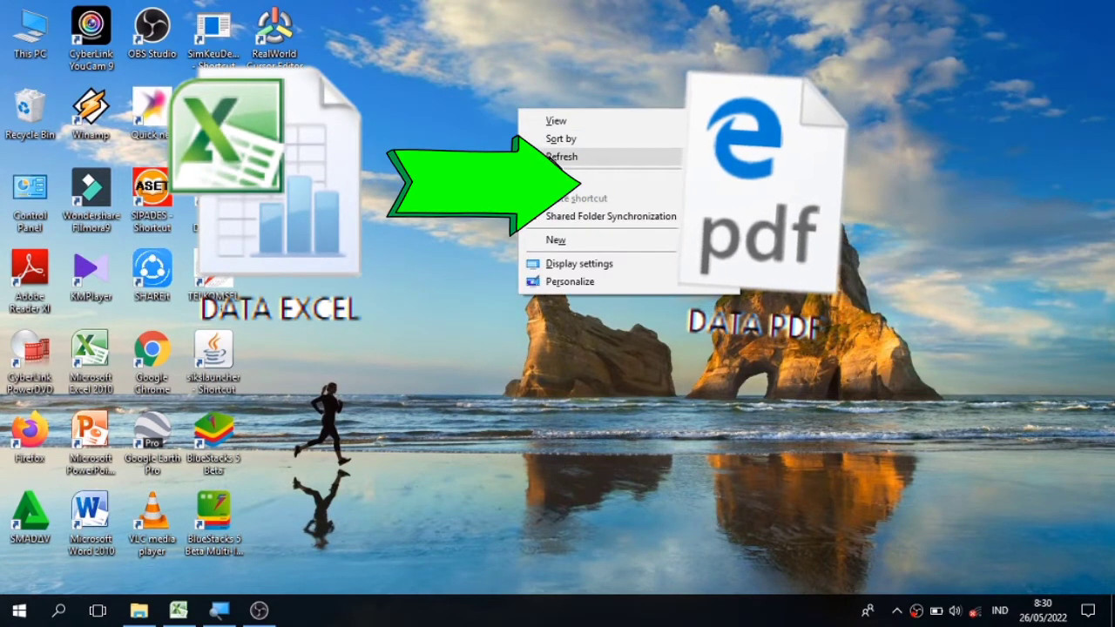
left_click(551, 157)
right_click(530, 155)
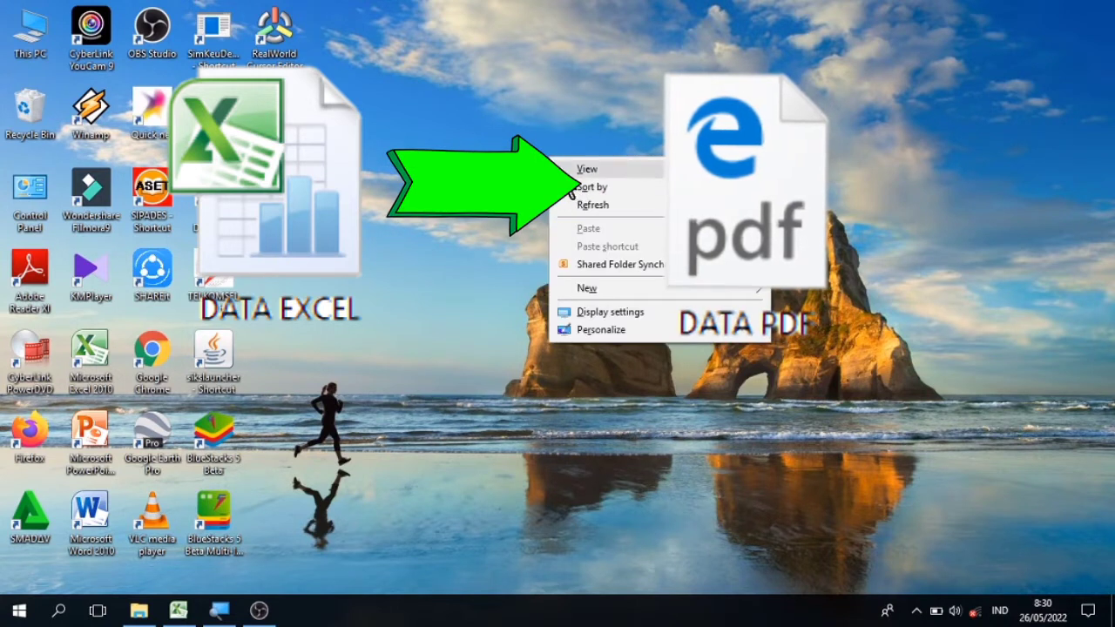
left_click(592, 210)
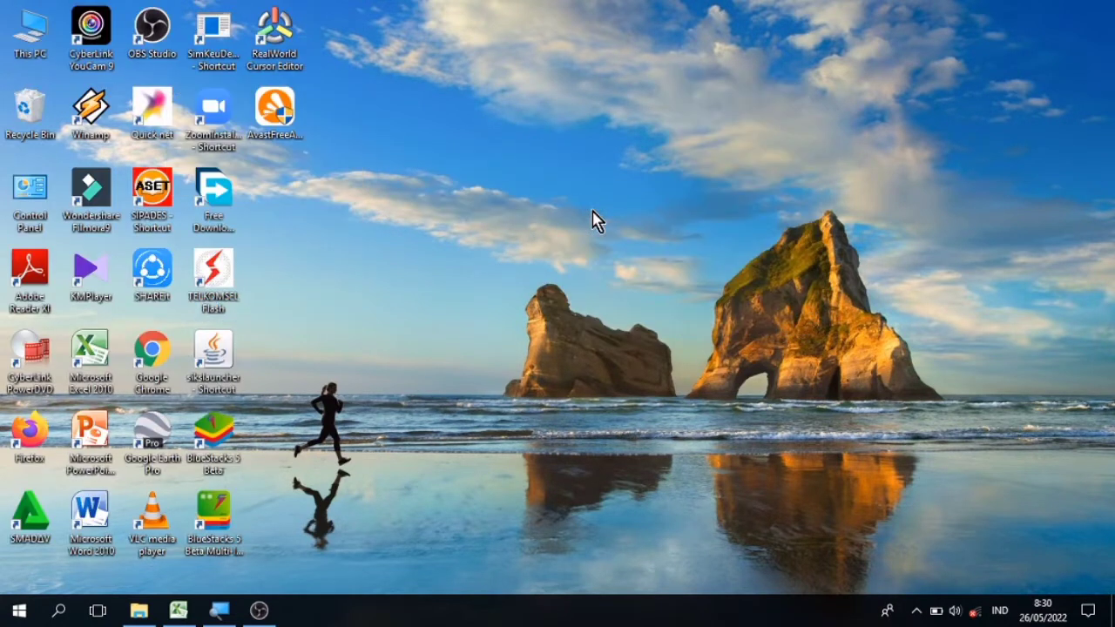
right_click(457, 49)
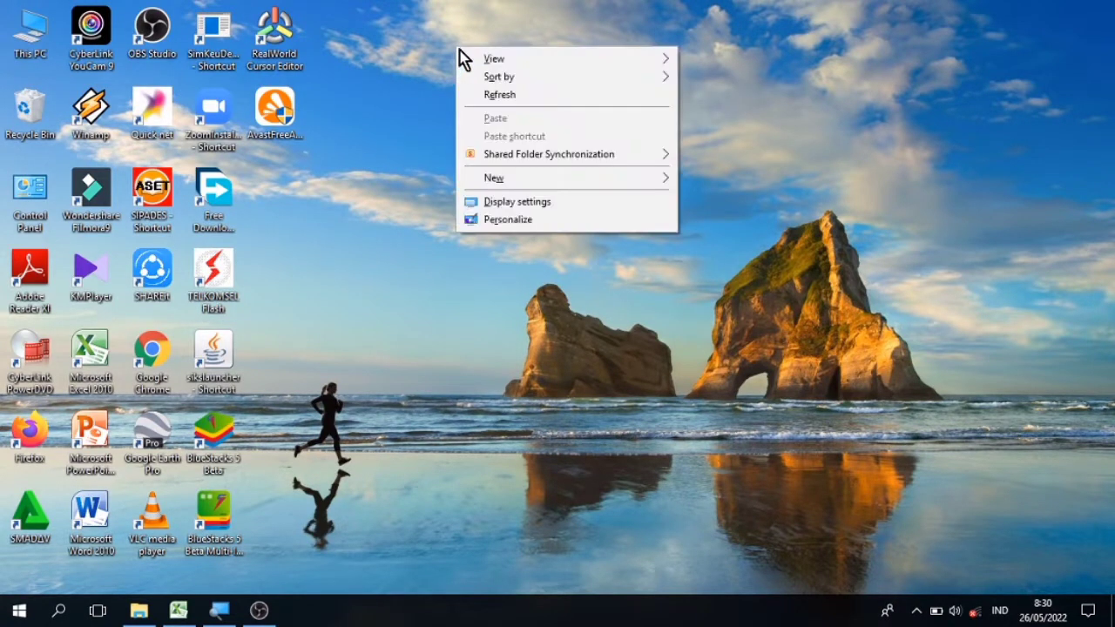
left_click(501, 94)
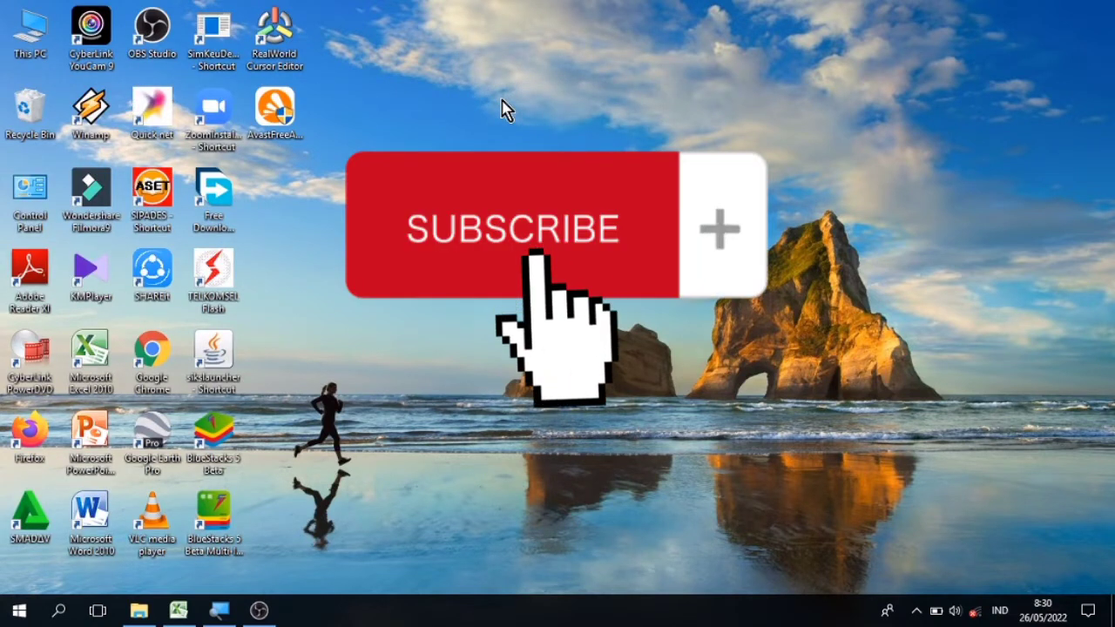
right_click(501, 100)
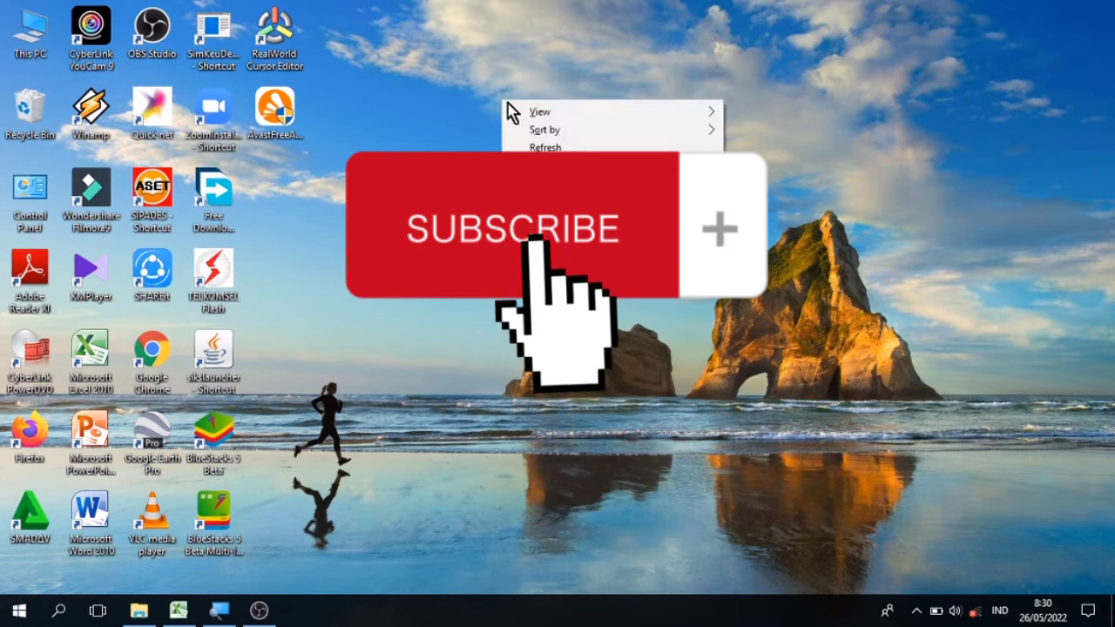
left_click(544, 149)
right_click(545, 150)
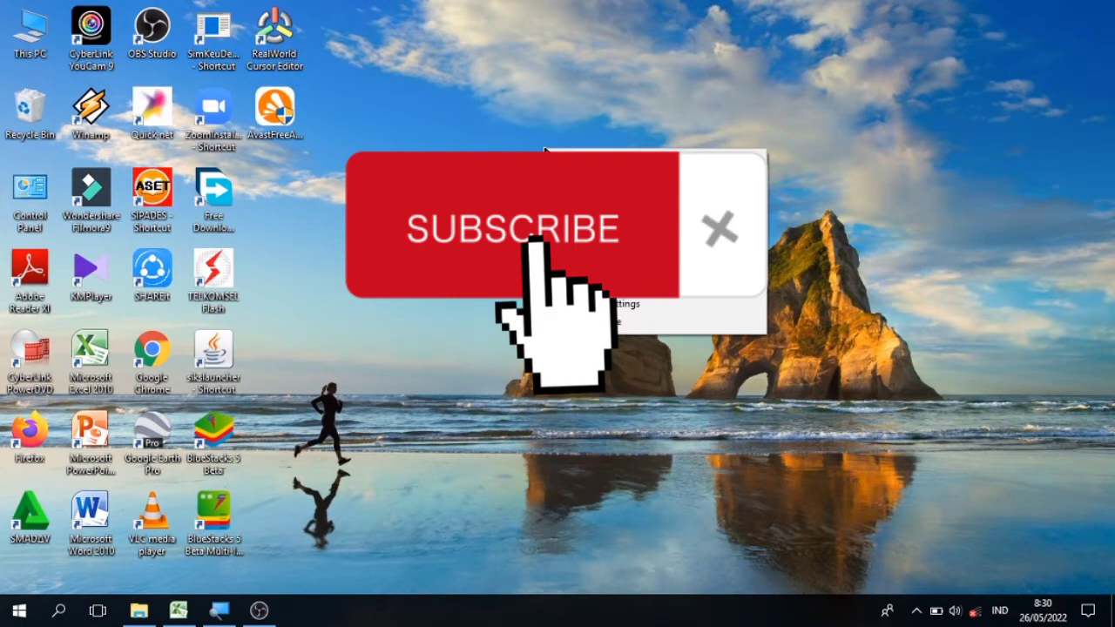
left_click(588, 198)
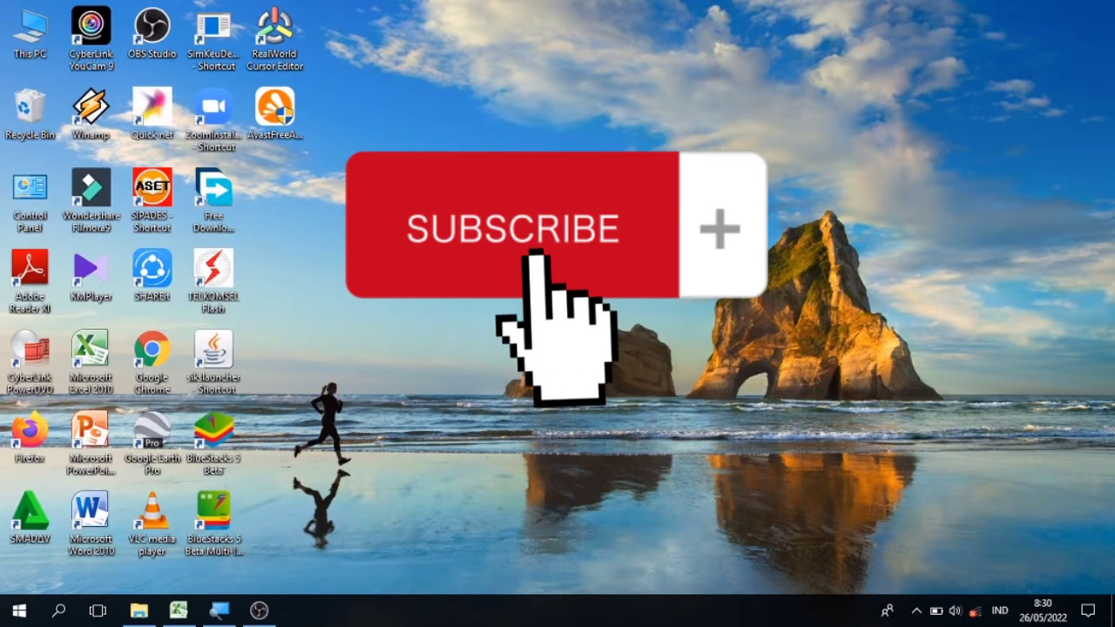
right_click(410, 84)
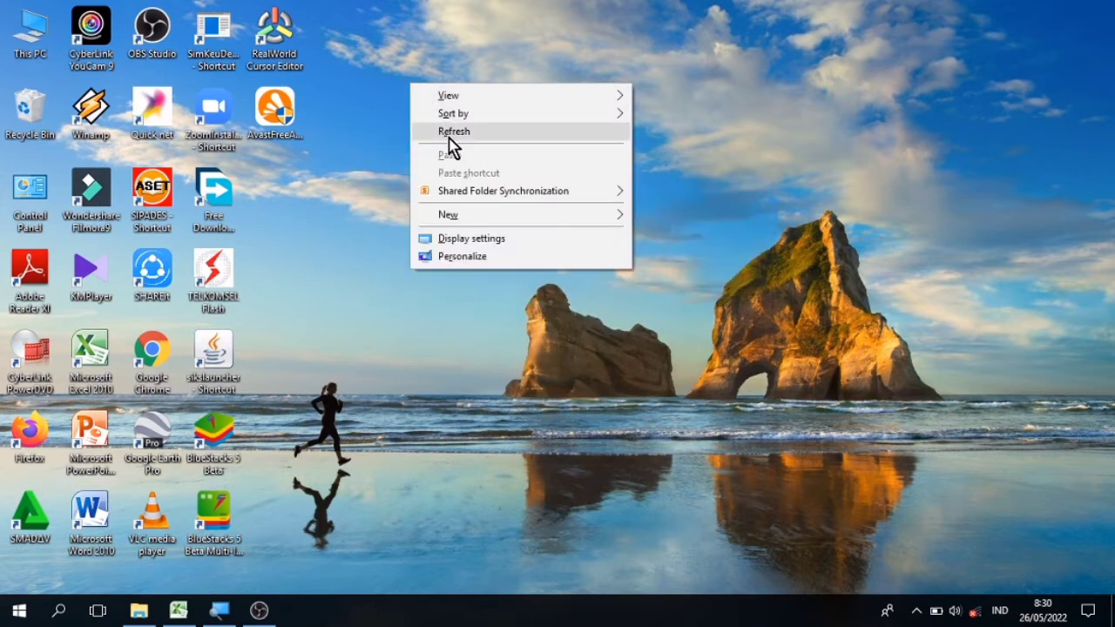
left_click(450, 132)
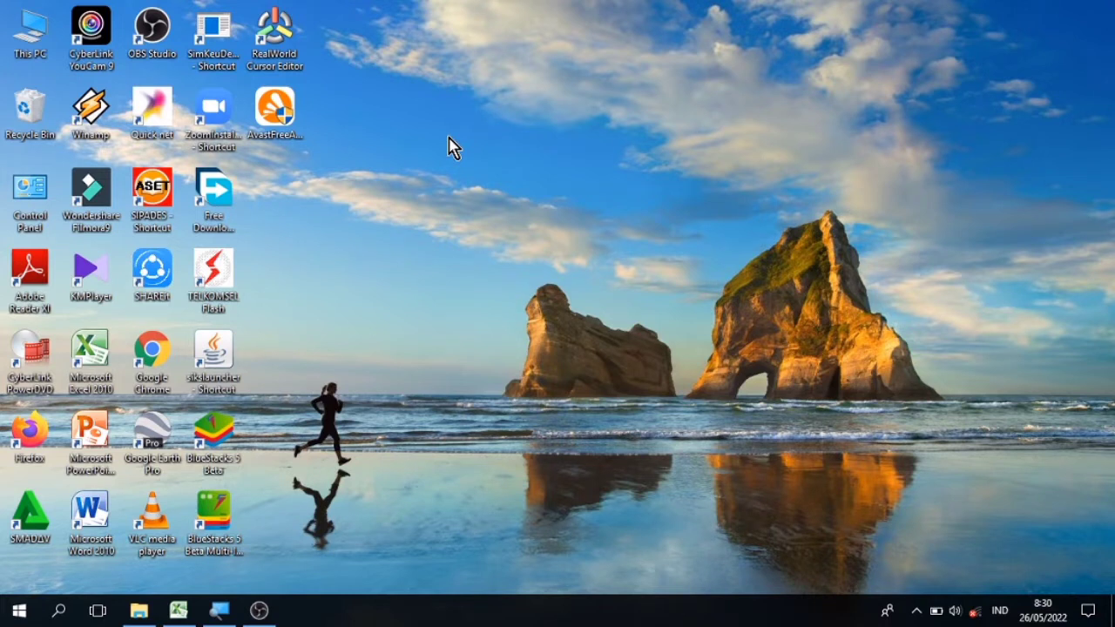
right_click(447, 136)
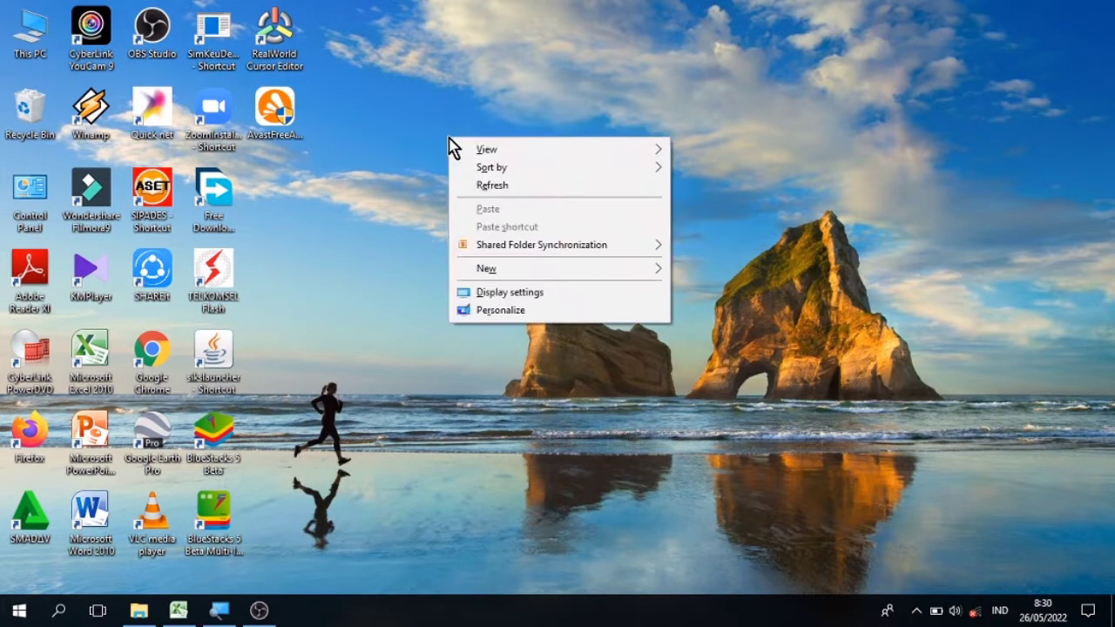
left_click(485, 186)
right_click(486, 186)
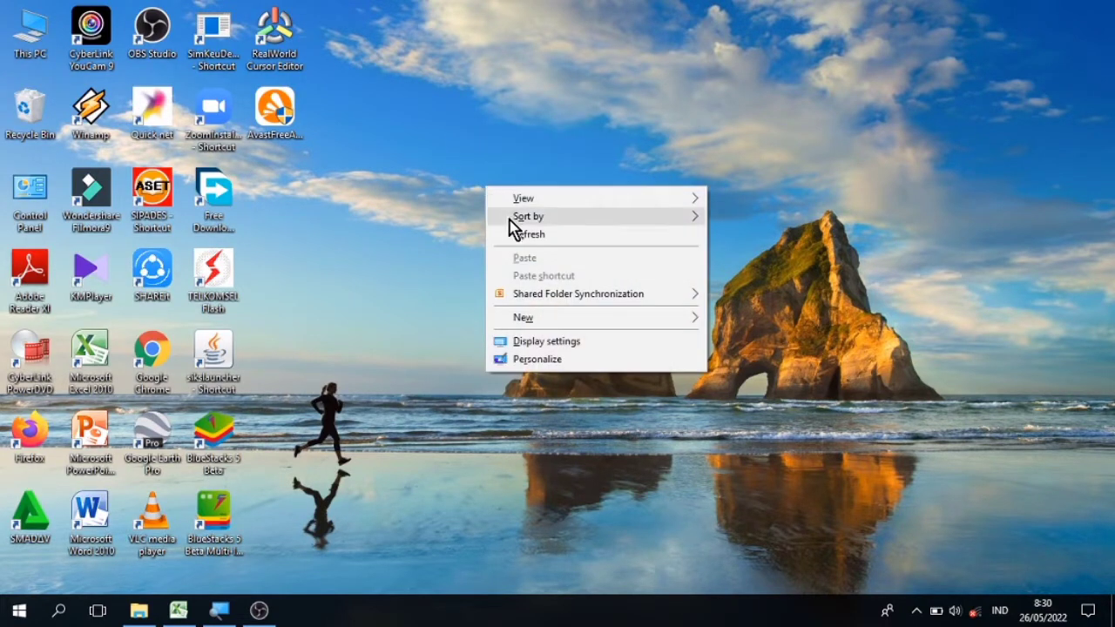
left_click(523, 235)
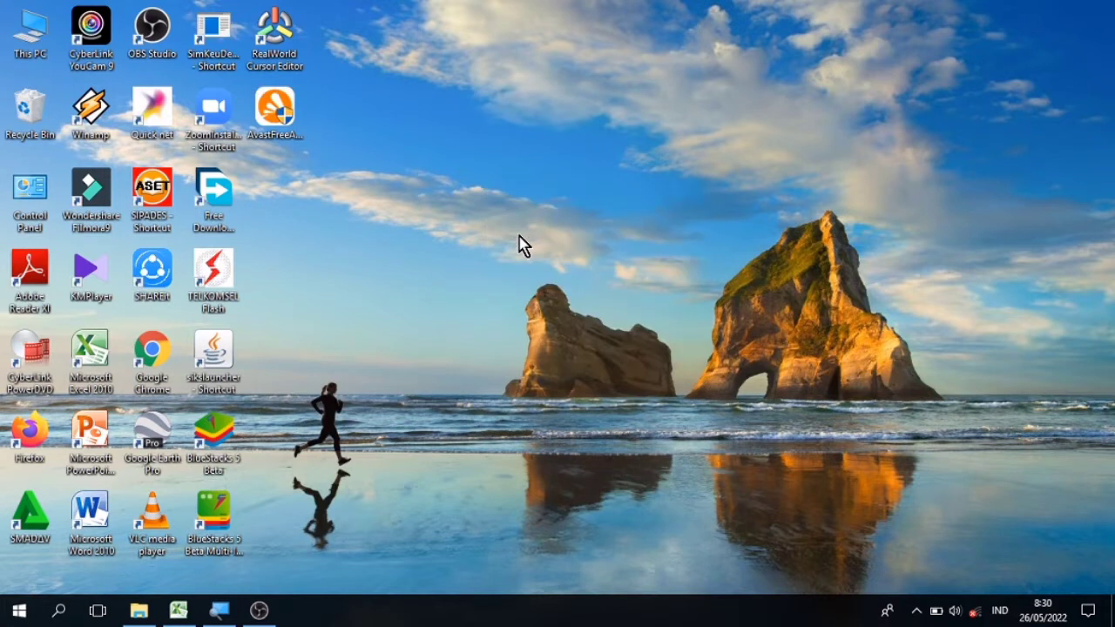
right_click(352, 197)
left_click(388, 248)
Bring the vaccination spreadsheet back, browse its cells, and return to A1.
left_click(179, 610)
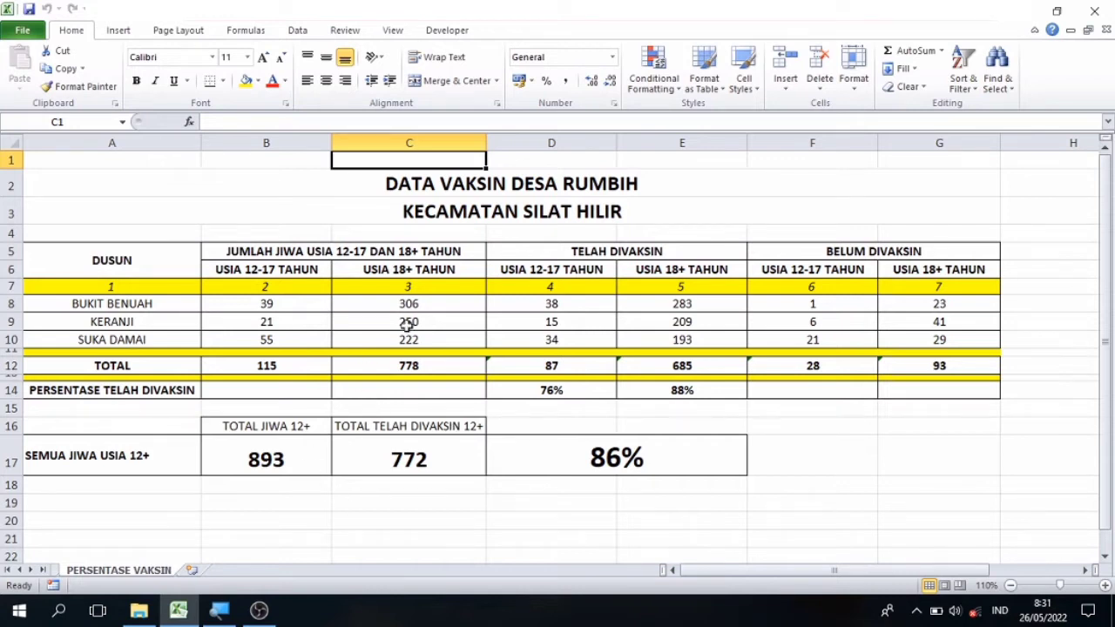
key("Down")
key("Down")
key("Down")
key("Down")
key("Down")
key("Down")
key("Down")
key("Down")
key("Down")
key("Down")
key("Down")
key("Down")
key("Down")
key("Down")
key("Down")
key("Down")
key("Down")
key("Down")
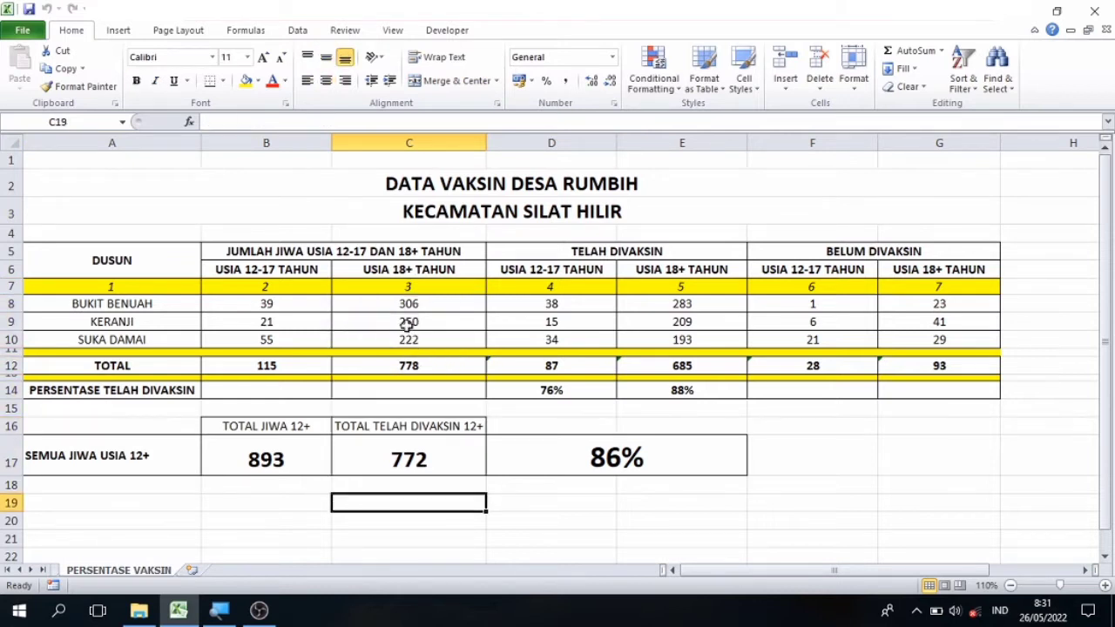
key("Right")
key("Right")
key("Right")
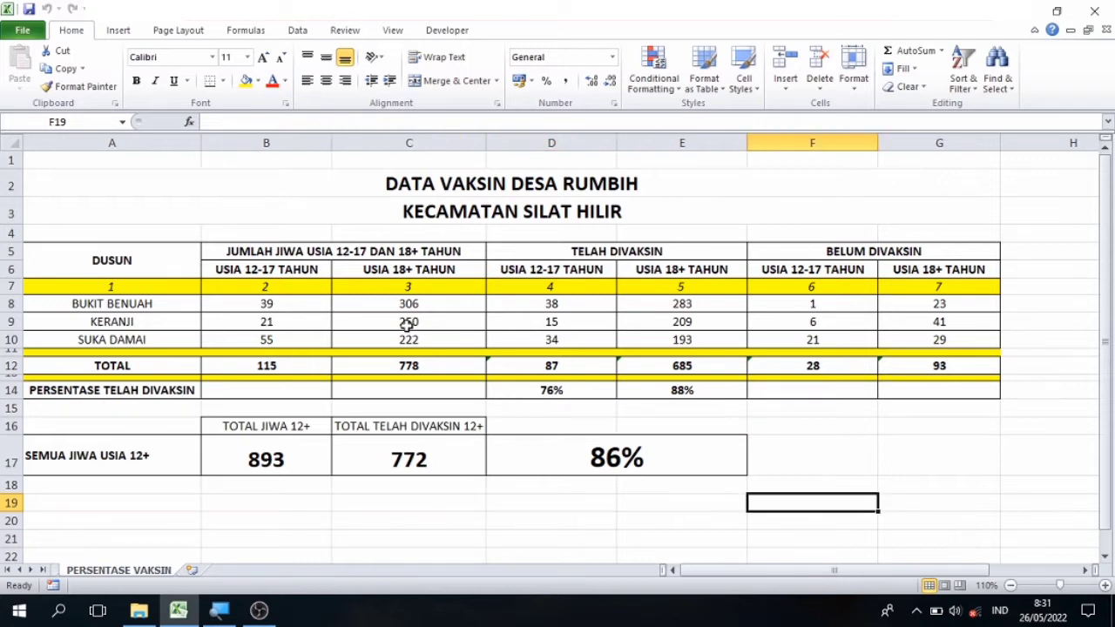
key("Right")
key("Up")
key("Up")
key("Up")
key("Up")
key("Up")
key("Up")
key("Up")
key("Up")
key("Up")
key("Up")
key("Up")
key("Up")
key("Up")
key("Up")
key("ctrl+Home")
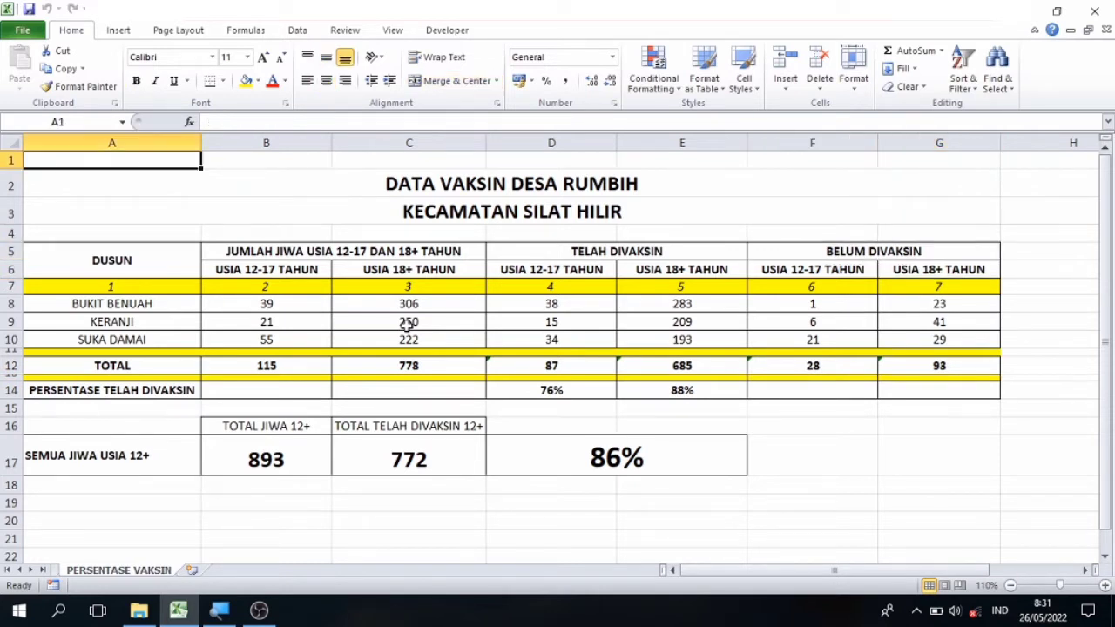
Extend the selection from A1 across to column G and down through the TOTAL rows.
key("shift+Right")
key("shift+Right")
key("shift+Right")
key("shift+Right")
key("shift+Right")
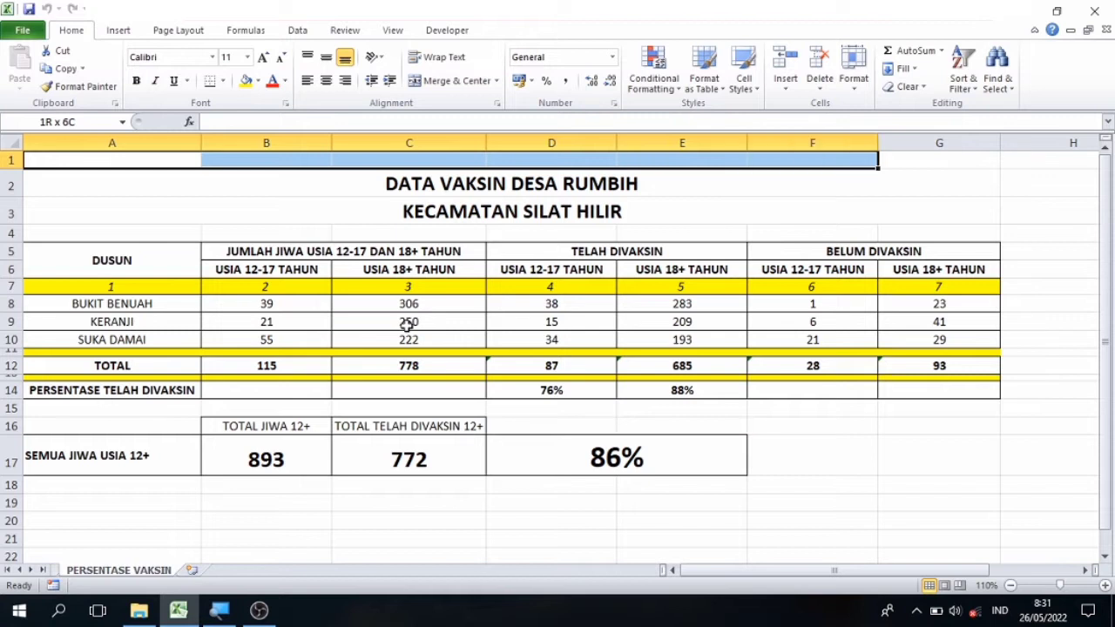
key("shift+Right")
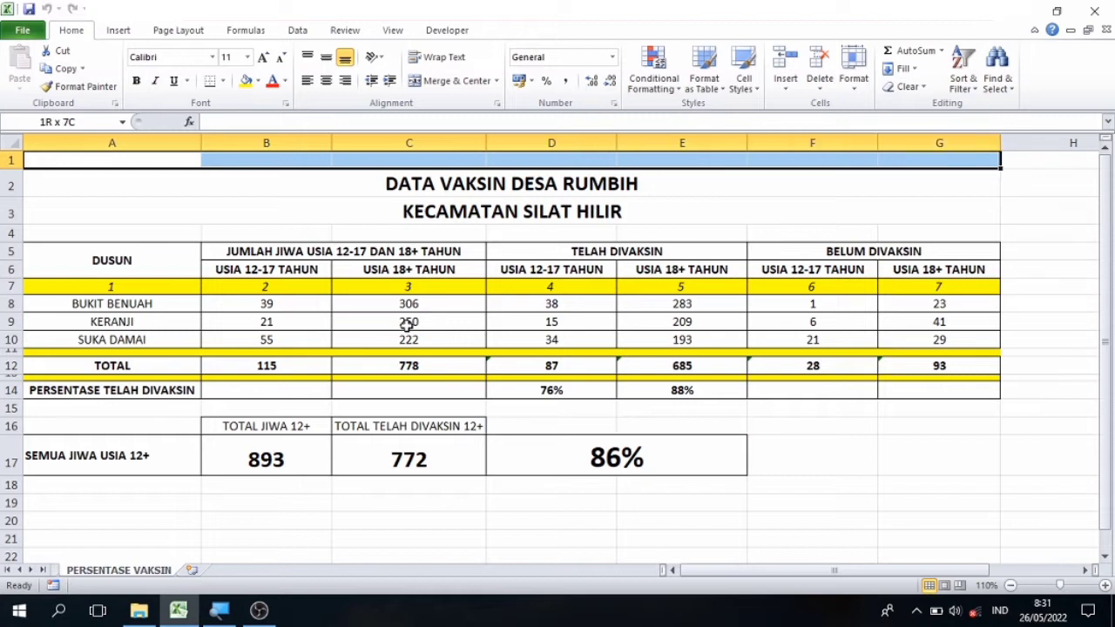
key("shift+Down")
key("shift+Down")
key("shift+Down")
key("shift+Down")
key("shift+Down")
key("shift+Down")
key("shift+Down")
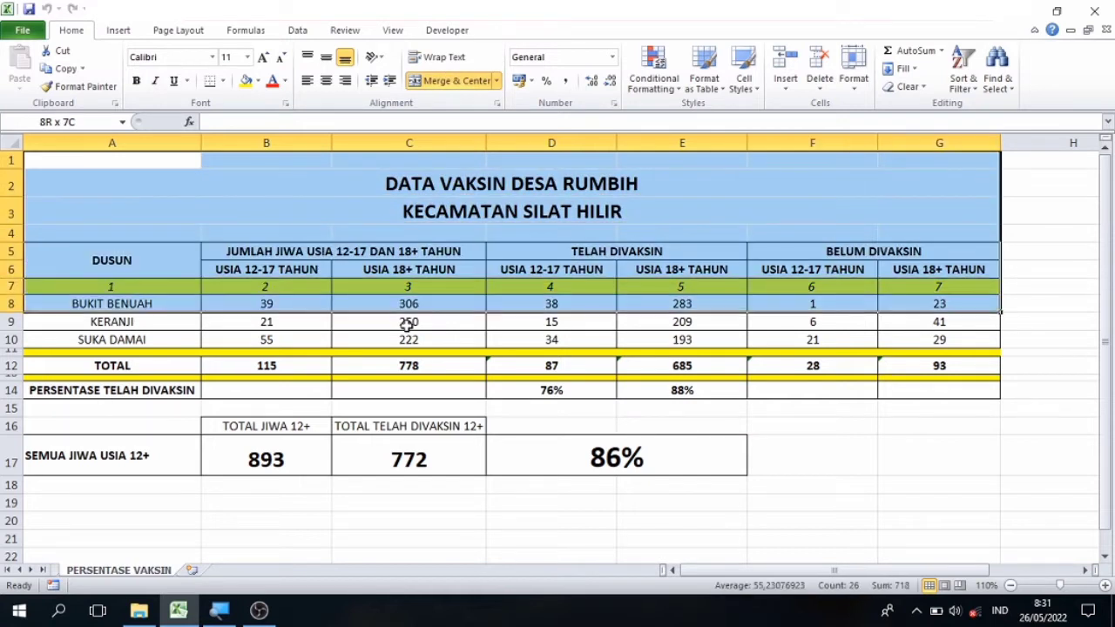
key("shift+Down")
key("shift+Down")
key("shift+Down")
key("shift+Down")
key("shift+Down")
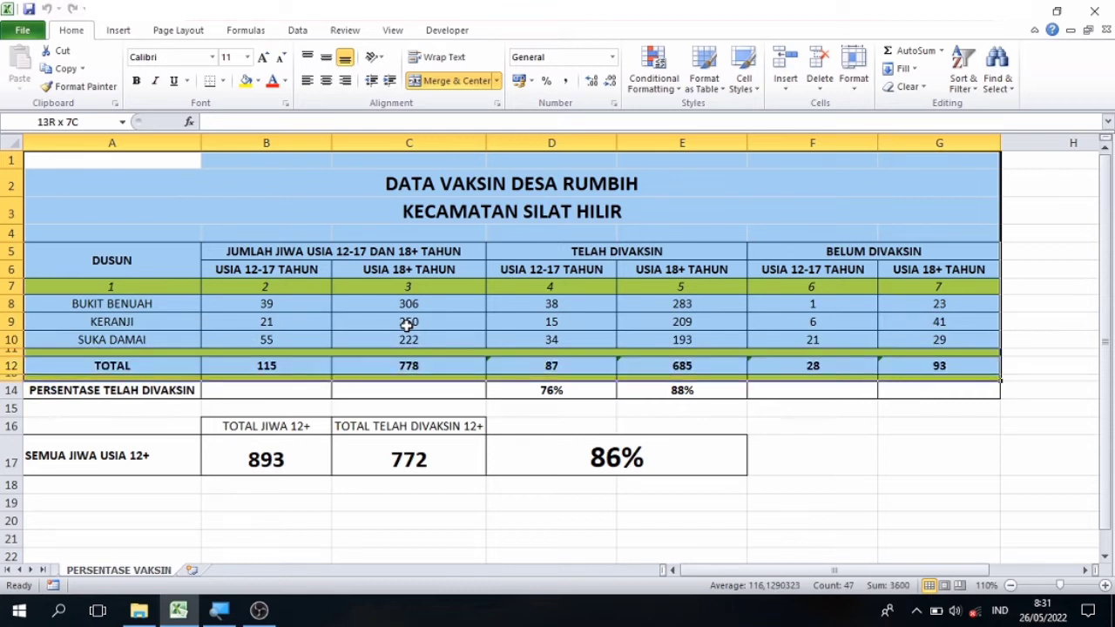
key("shift+Down")
key("shift+Down")
key("shift+Down")
key("shift+Down")
key("shift+Down")
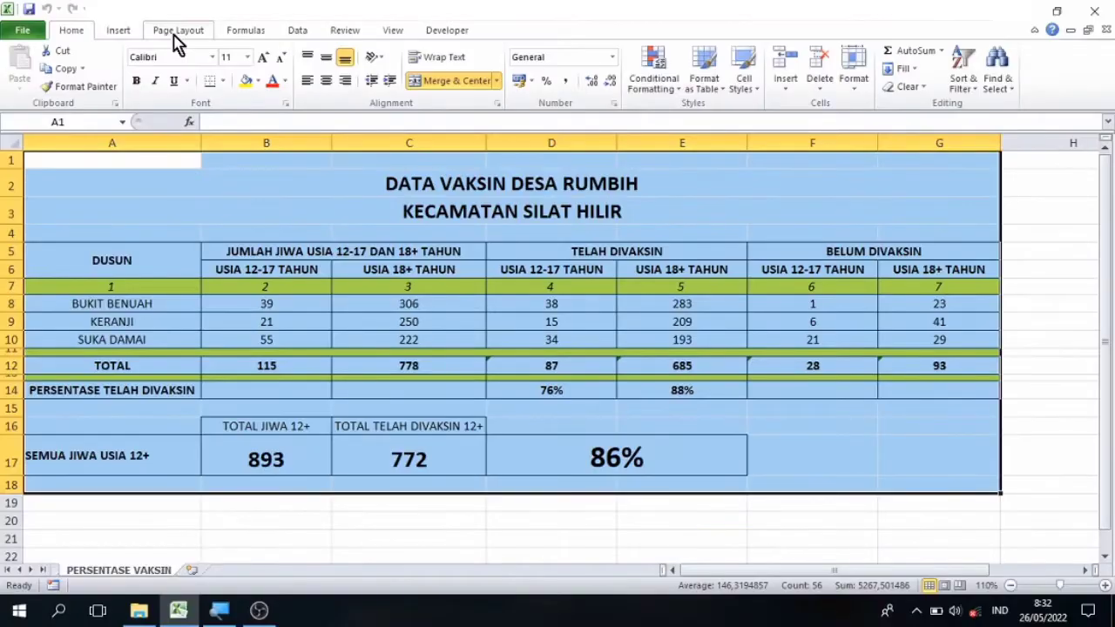
Make the selected vaccination table the print area, then deselect to show its dashed border.
left_click(177, 33)
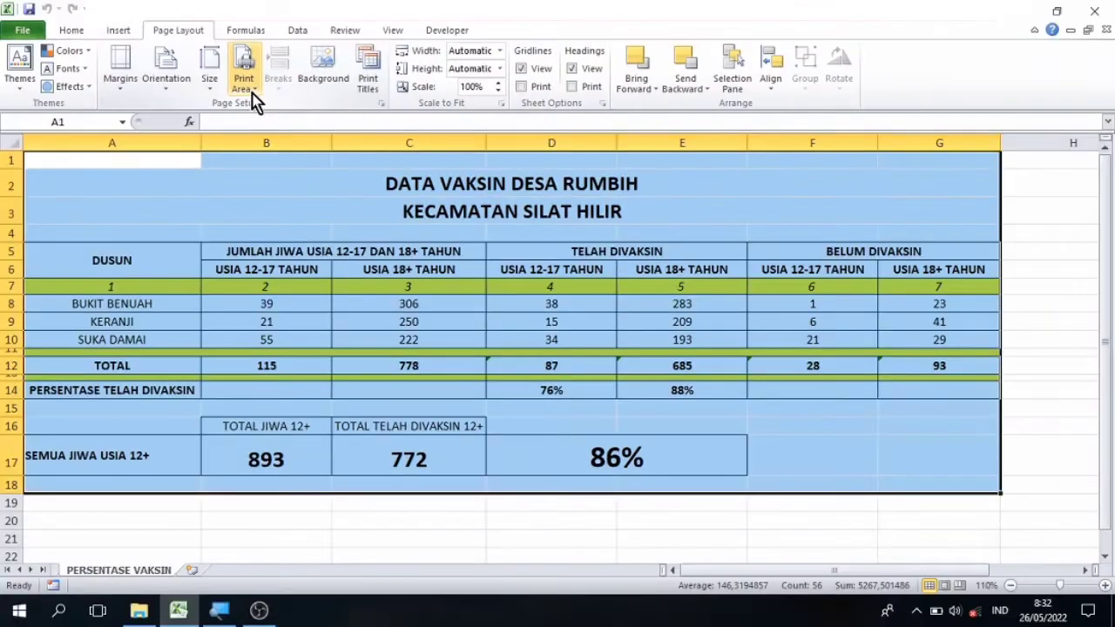
left_click(255, 99)
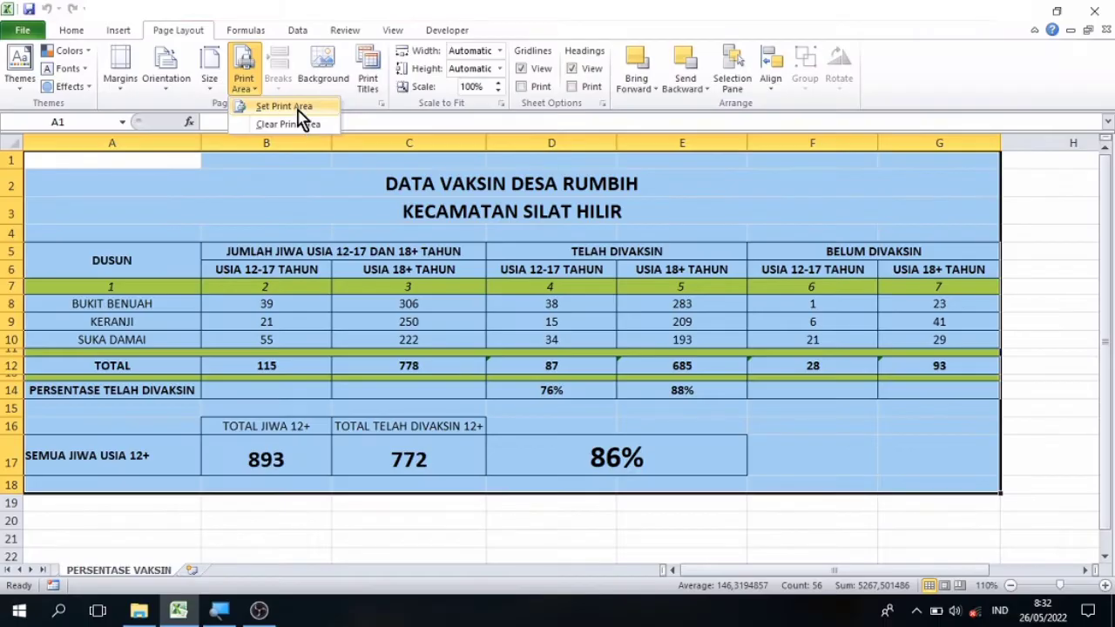
left_click(288, 106)
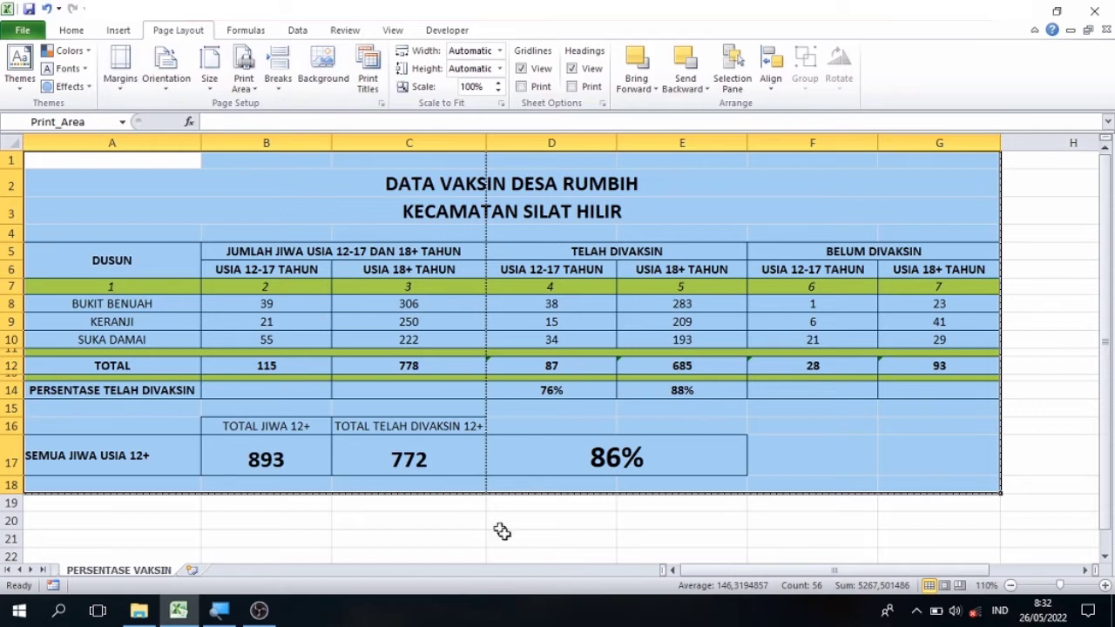
left_click(452, 546)
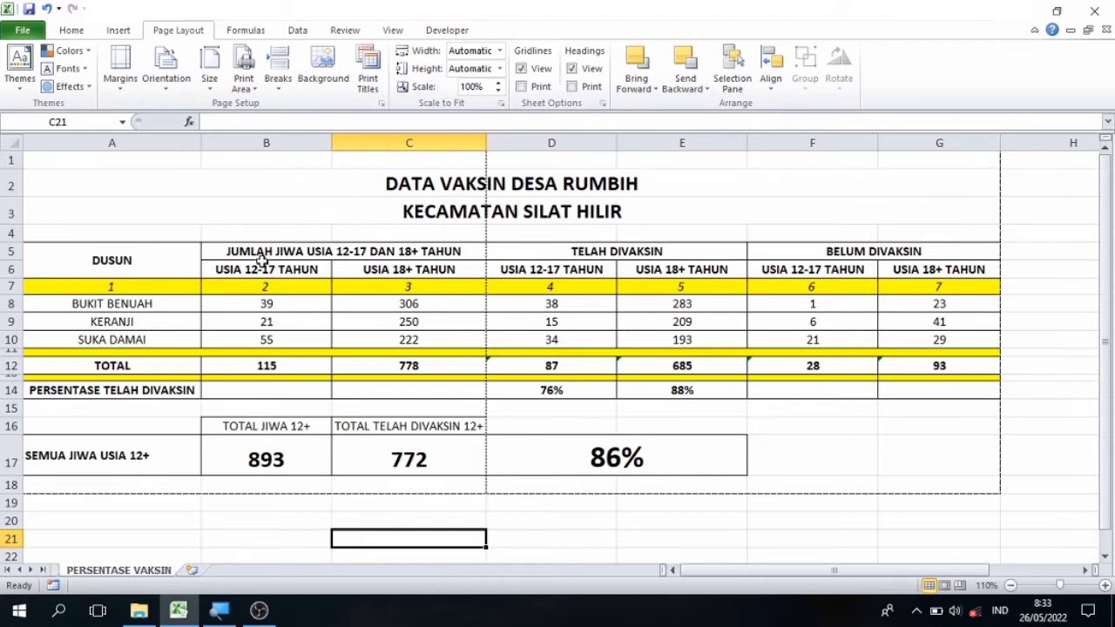
Choose F4 (21 cm x 33 cm) from the paper Size gallery.
left_click(209, 96)
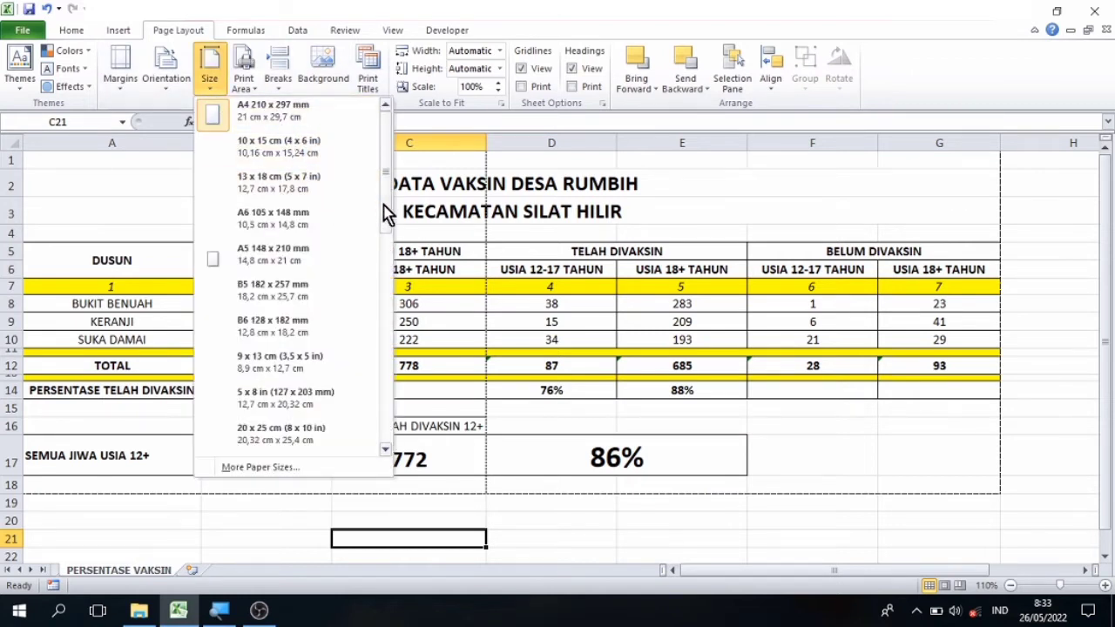
left_click_drag(386, 214, 386, 446)
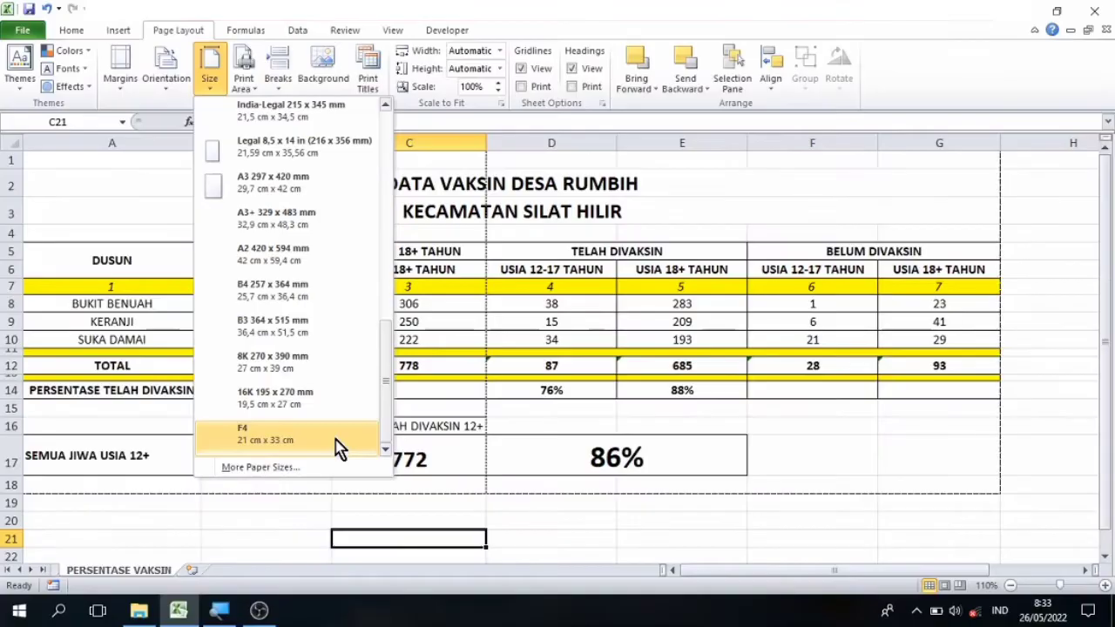
left_click(335, 440)
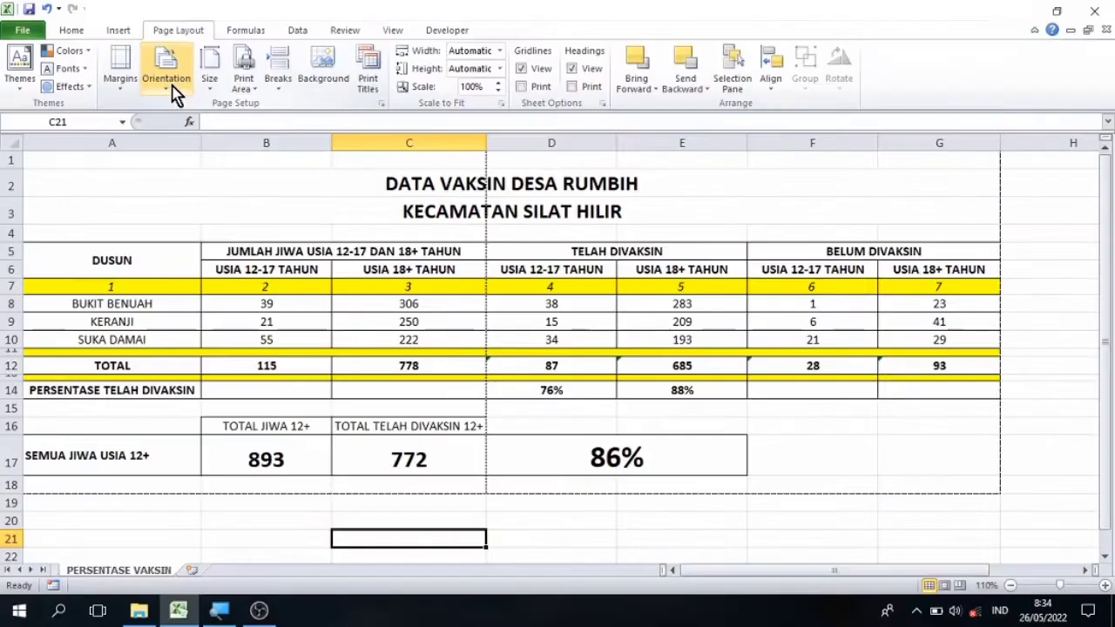
Switch the page orientation to Landscape.
left_click(172, 92)
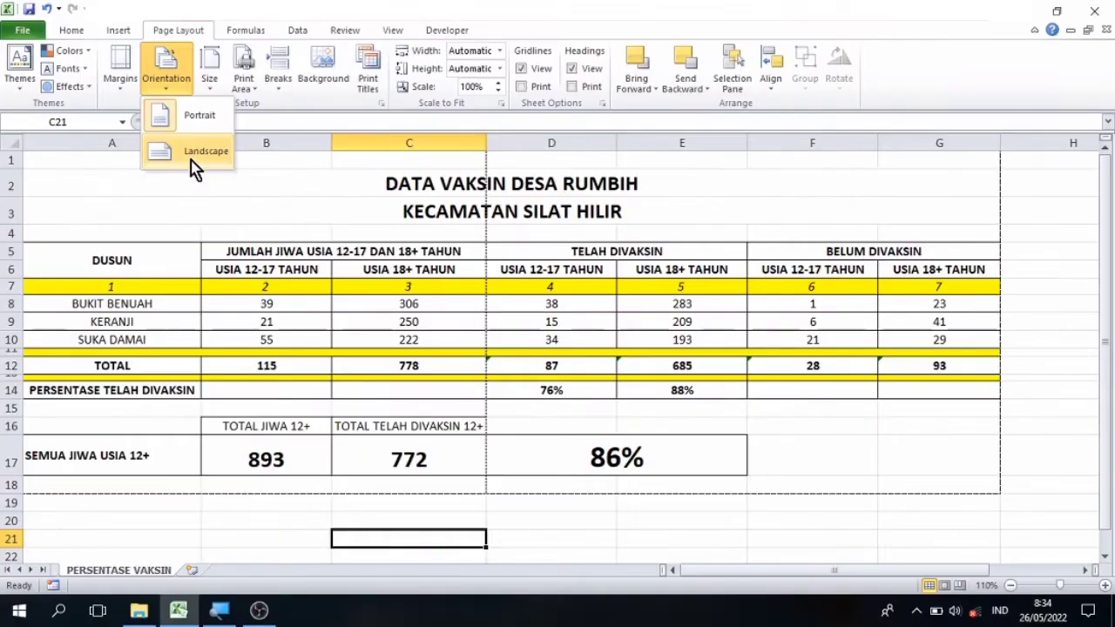
left_click(157, 156)
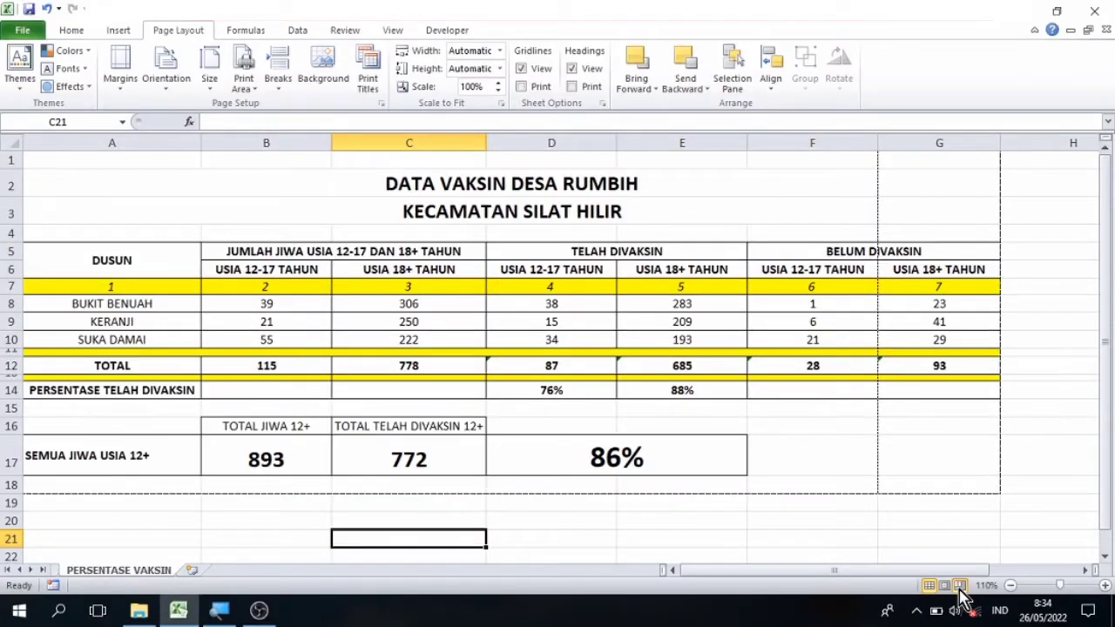
Switch to Page Break Preview, zoom in to 110%, and select a cell in row 18.
left_click(959, 586)
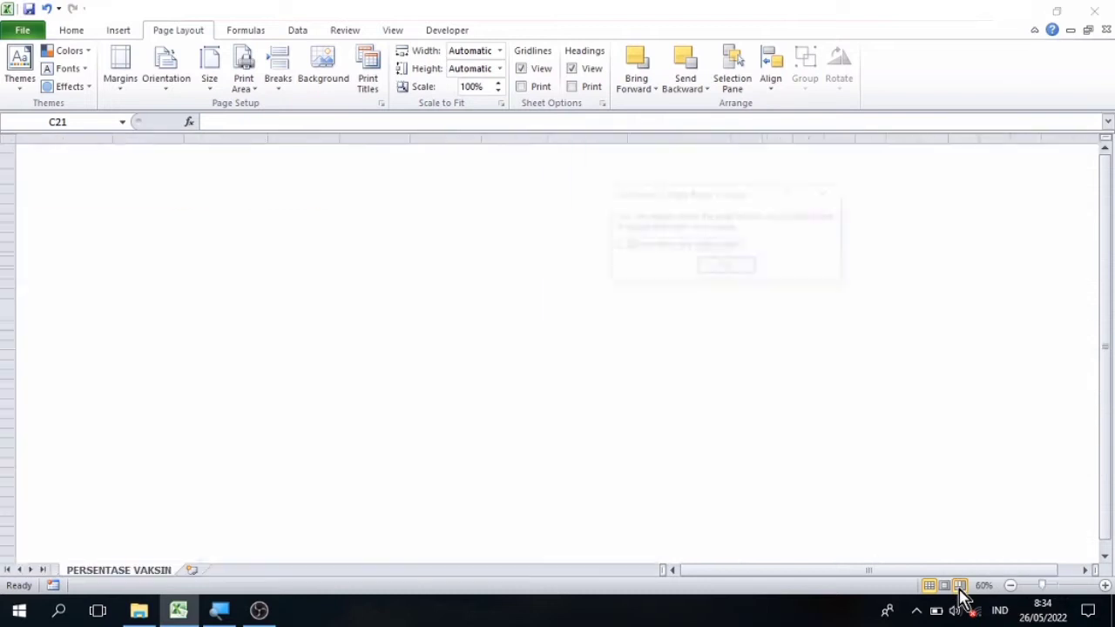
key("Return")
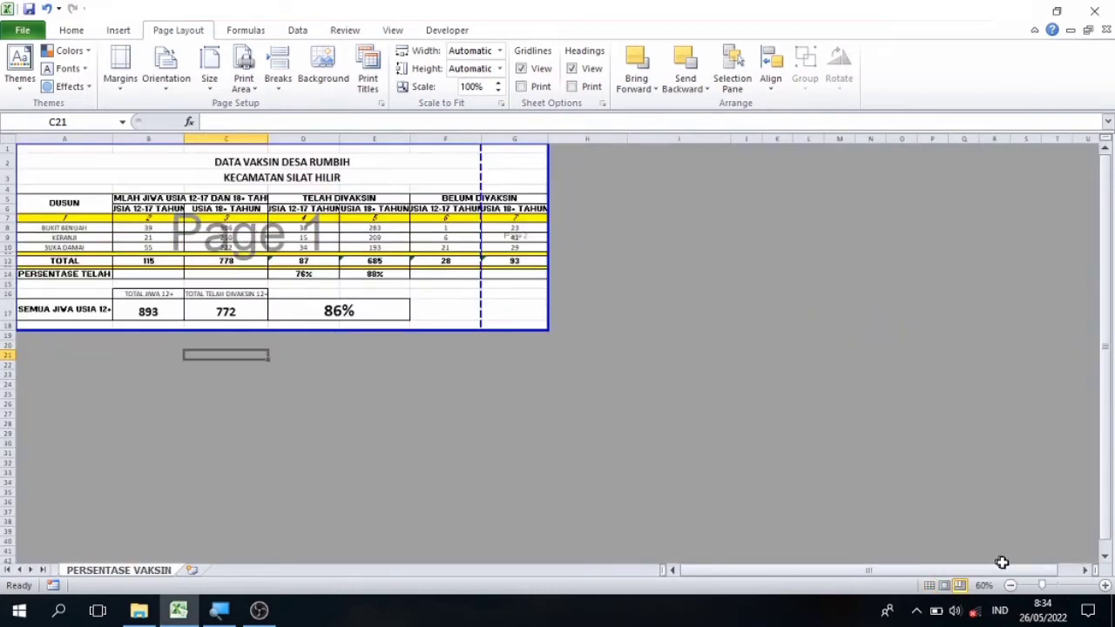
left_click(1104, 585)
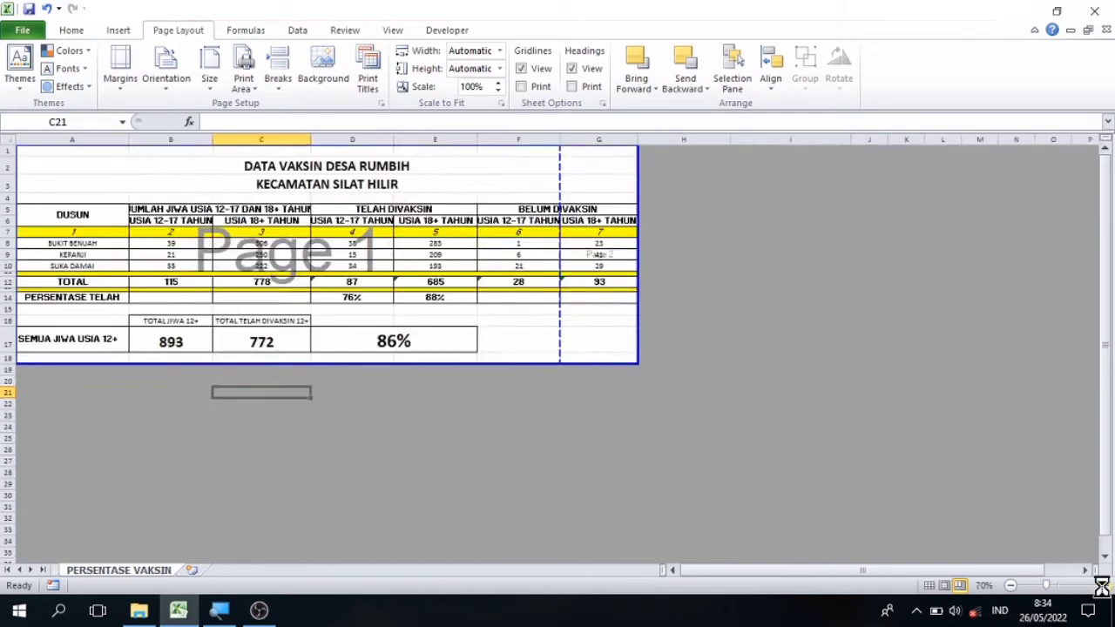
left_click(1104, 585)
left_click(1104, 585)
left_click(1103, 585)
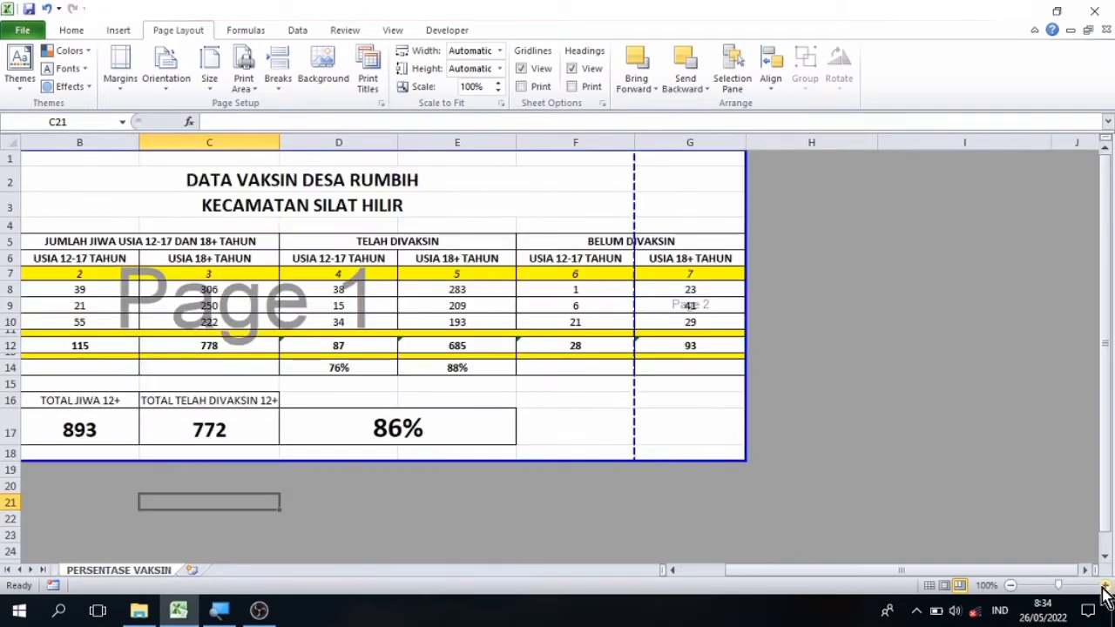
left_click(1104, 585)
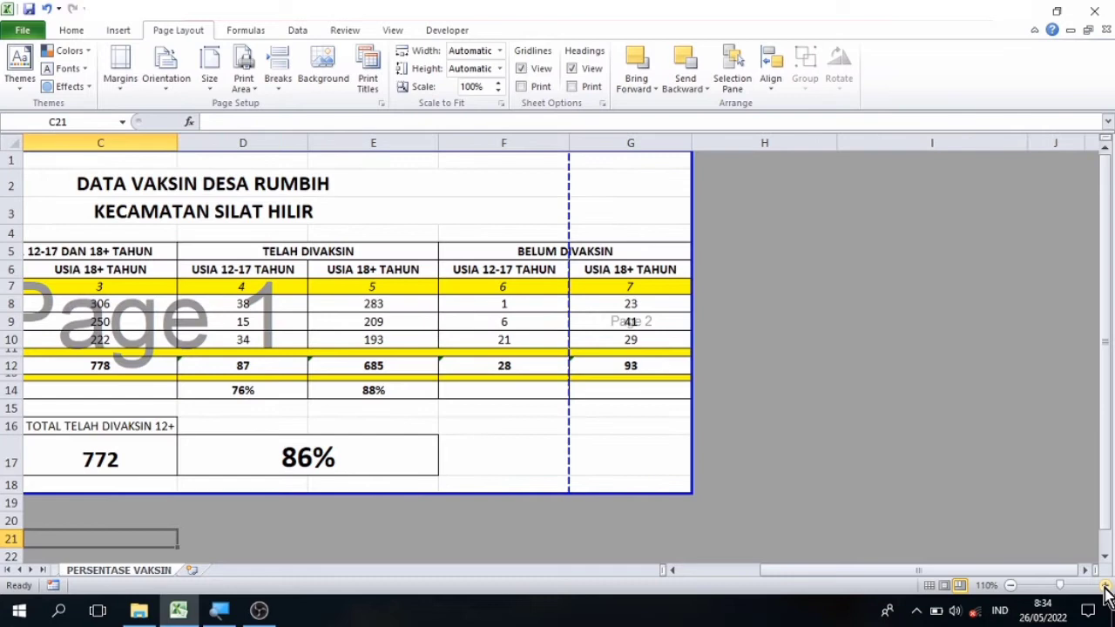
left_click(712, 481)
key("Left")
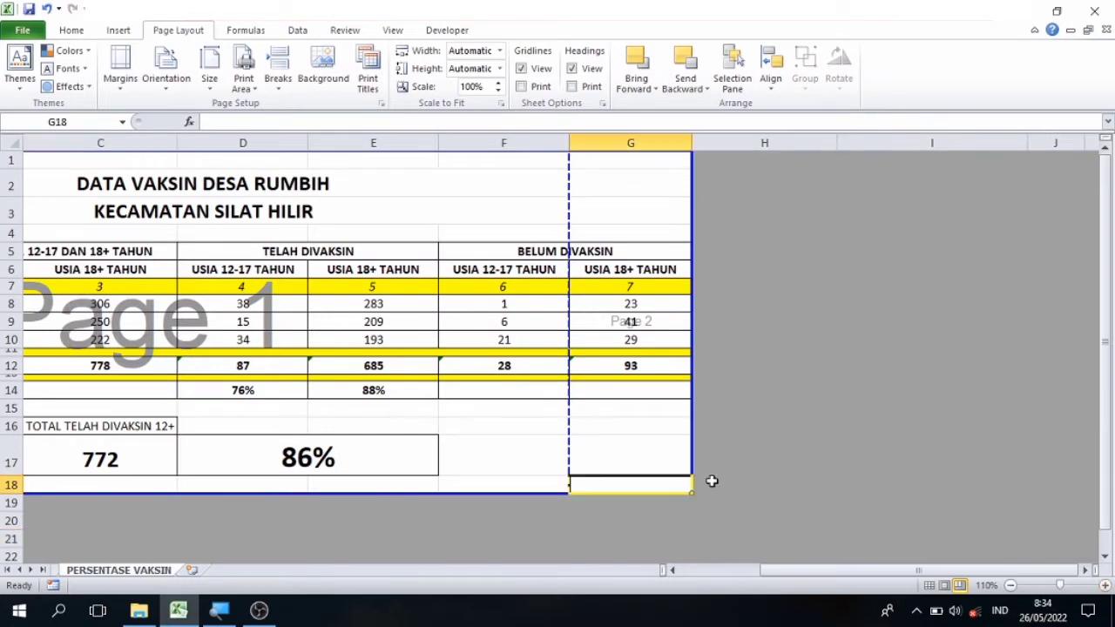
key("Left")
key("Left")
key("Left")
key("Left")
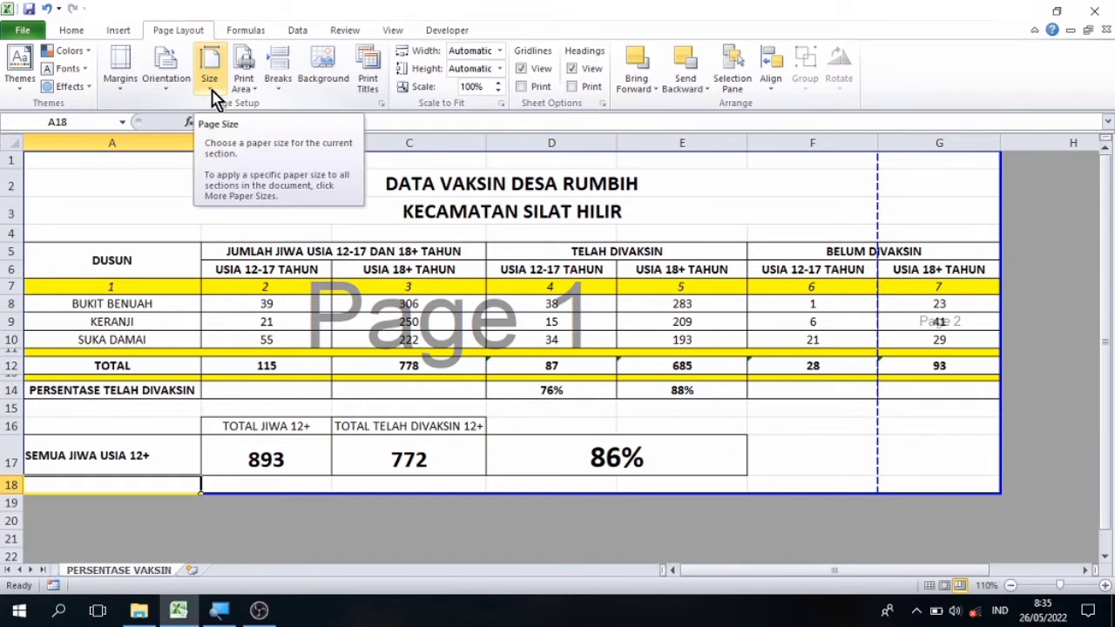
Open Page Setup through More Paper Sizes to confirm landscape and F4.
left_click(210, 70)
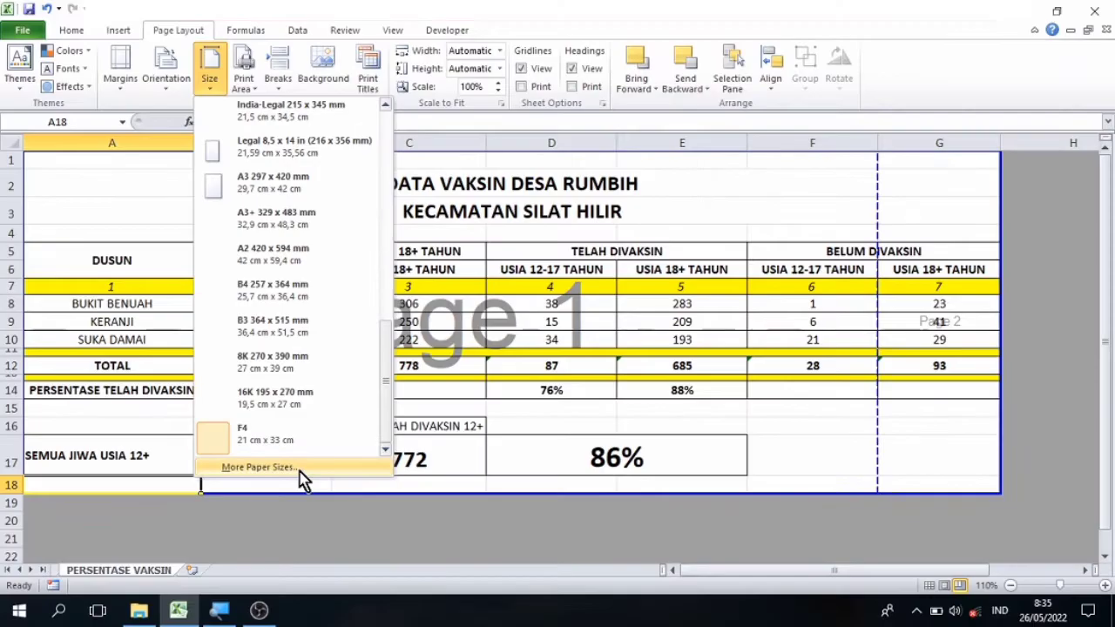
left_click(299, 469)
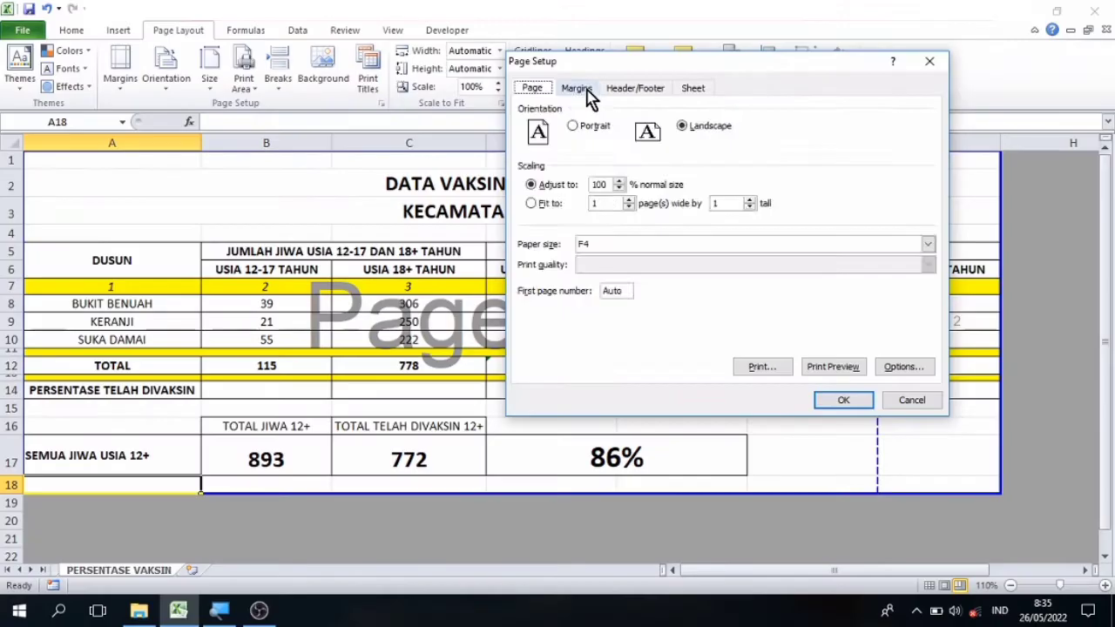
Set left and right margins to 0,8 and centre the page horizontally.
left_click(586, 91)
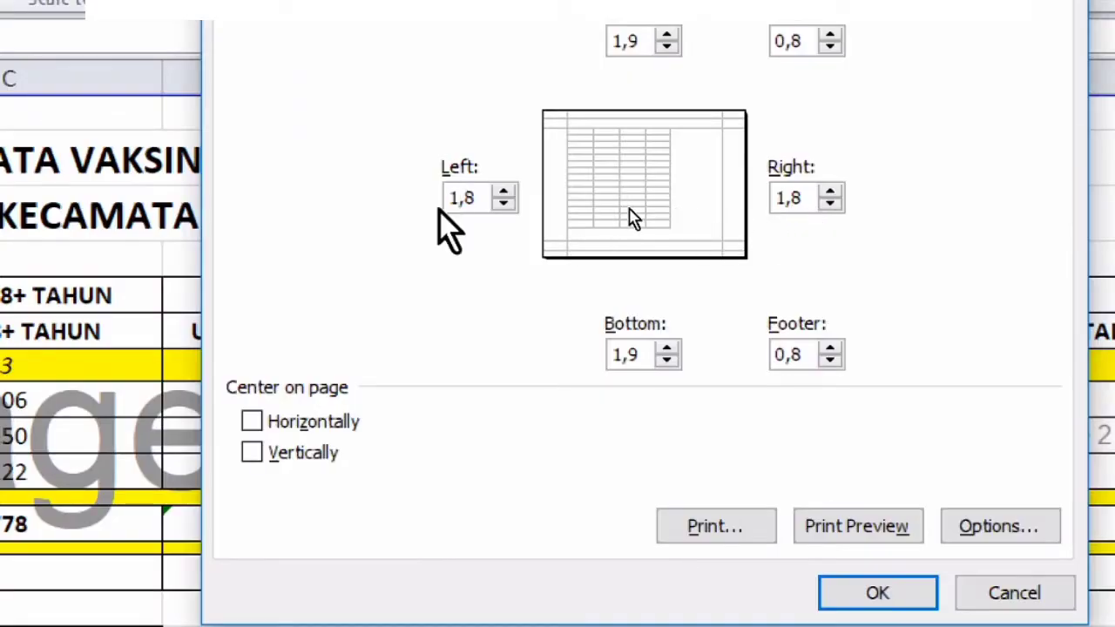
left_click(830, 205)
left_click(829, 206)
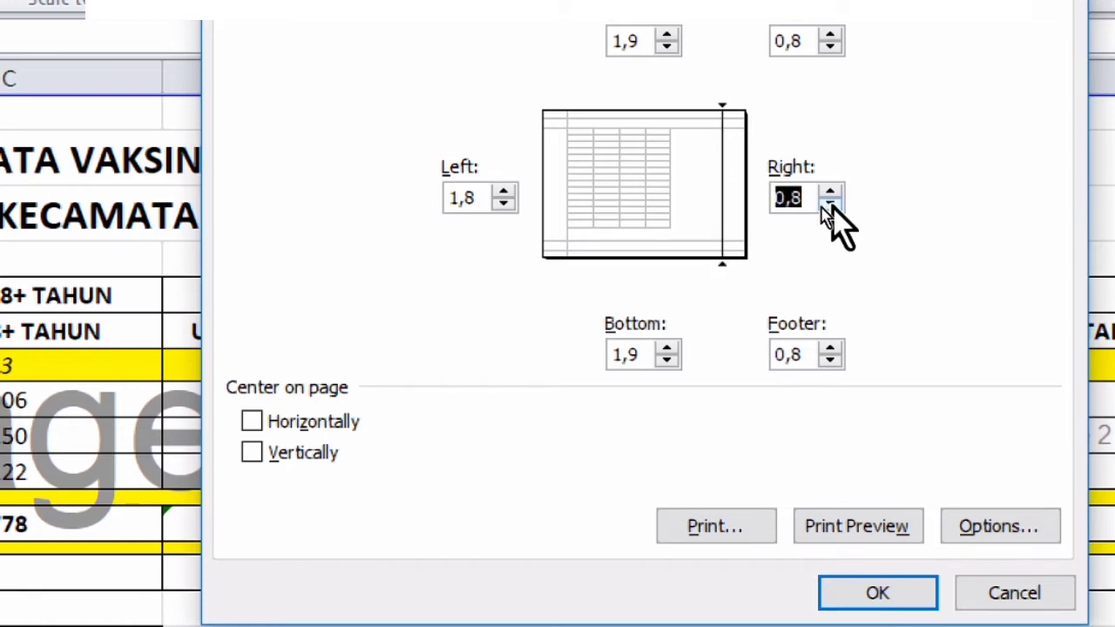
left_click(503, 206)
left_click(502, 206)
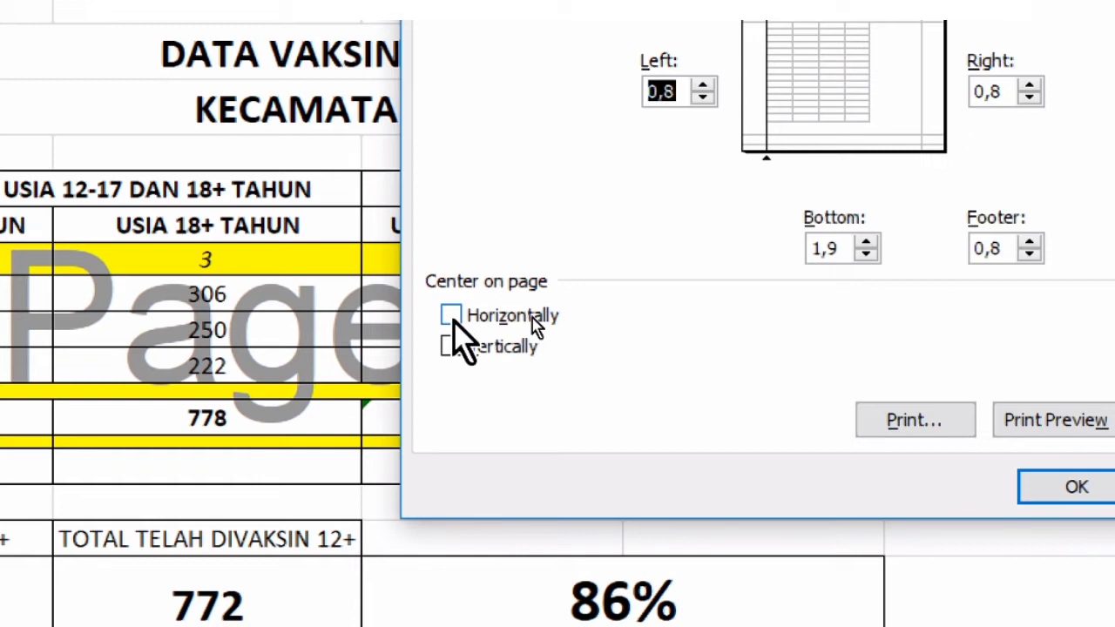
left_click(532, 318)
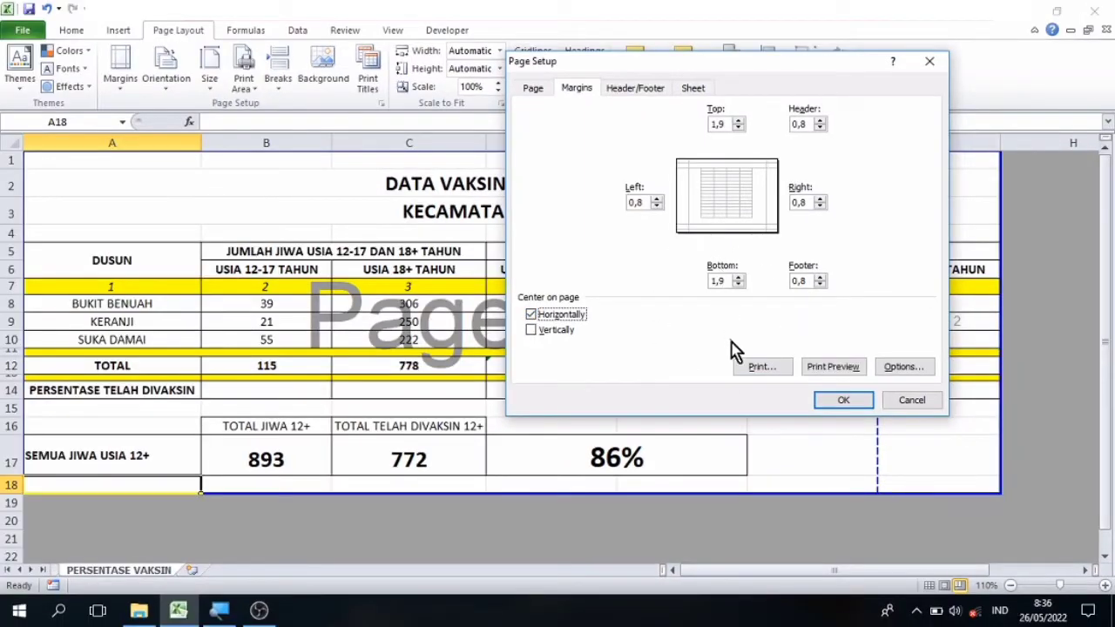
left_click(841, 401)
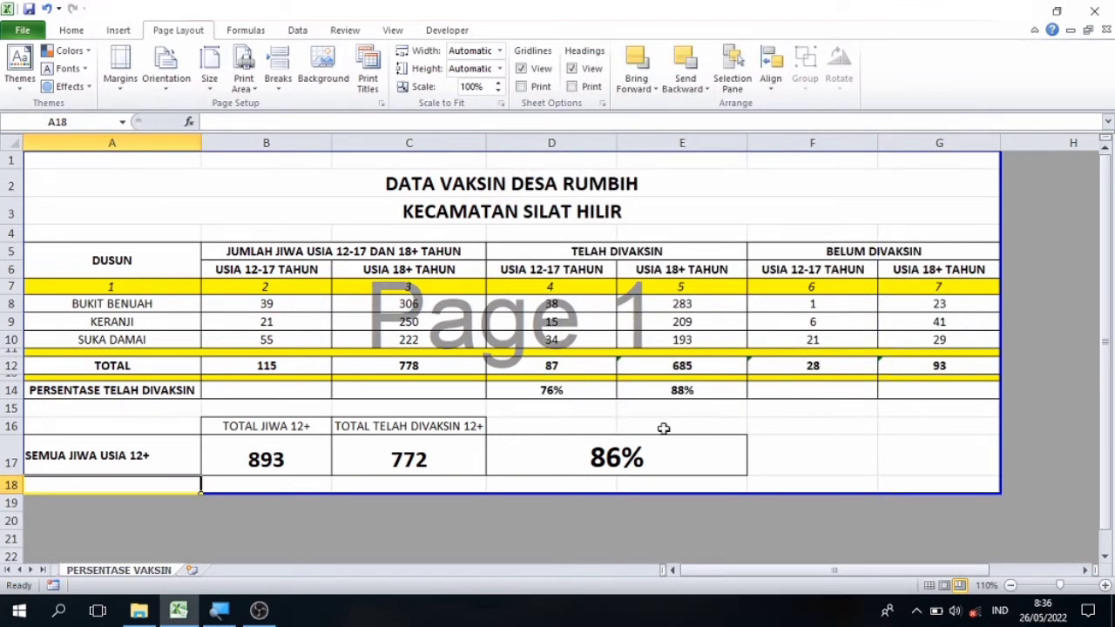
left_click(638, 394)
key("Left")
key("Left")
key("Left")
key("Left")
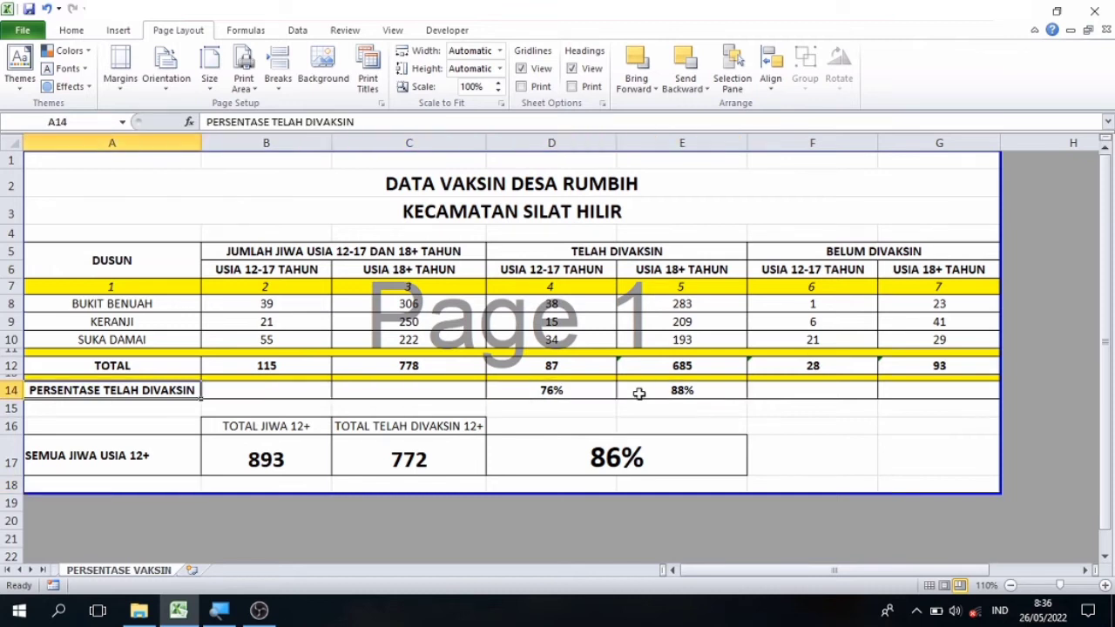
key("Right")
key("Right")
key("Right")
key("Right")
key("Right")
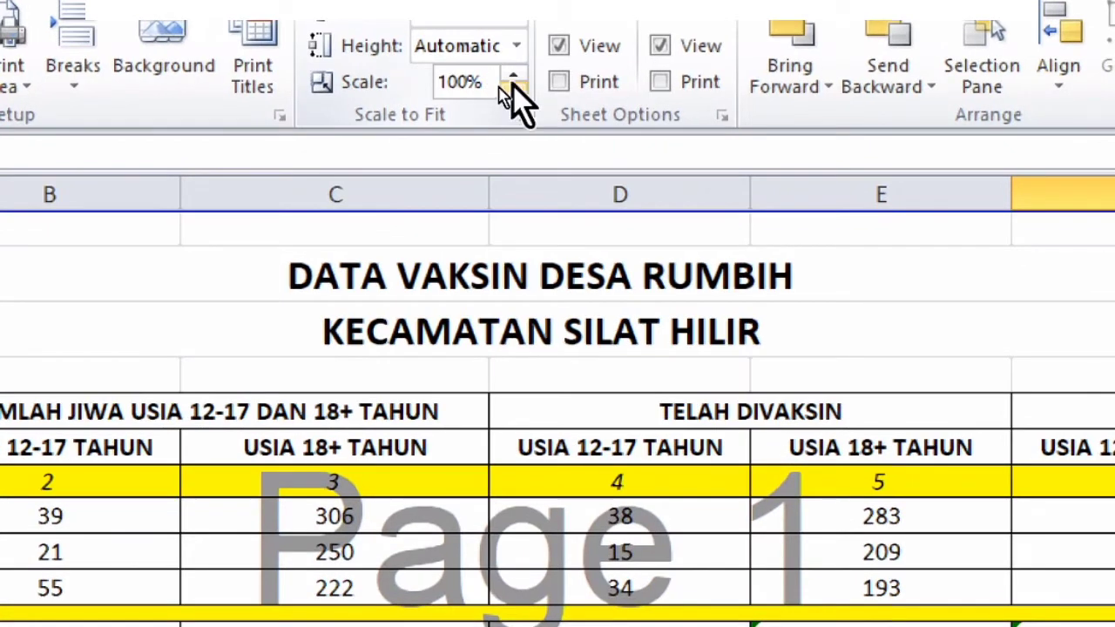
left_click(514, 75)
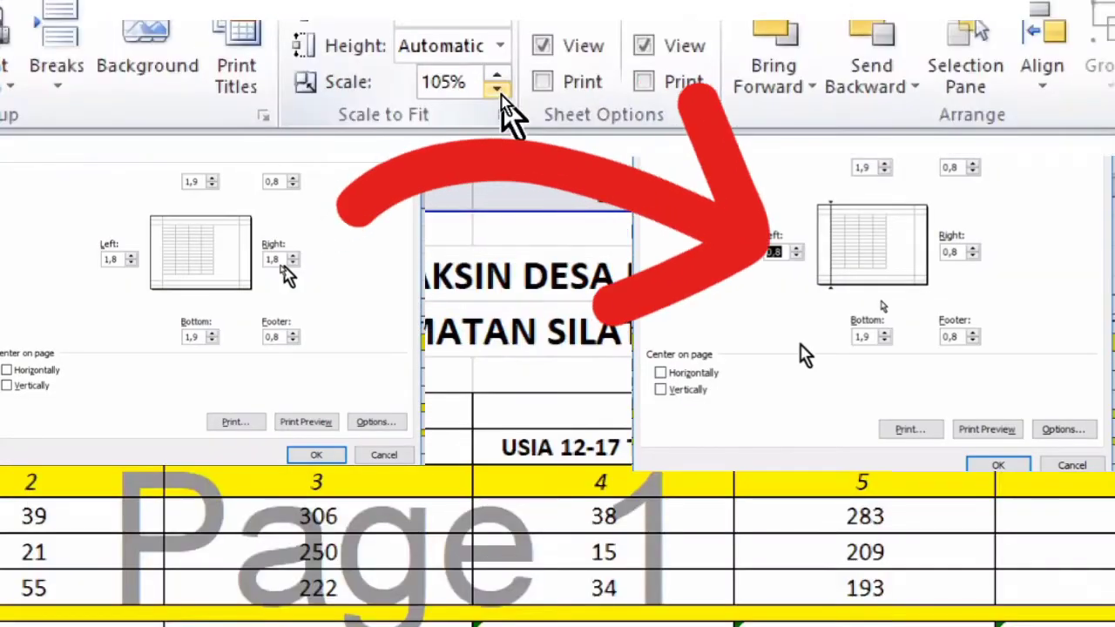
left_click(496, 89)
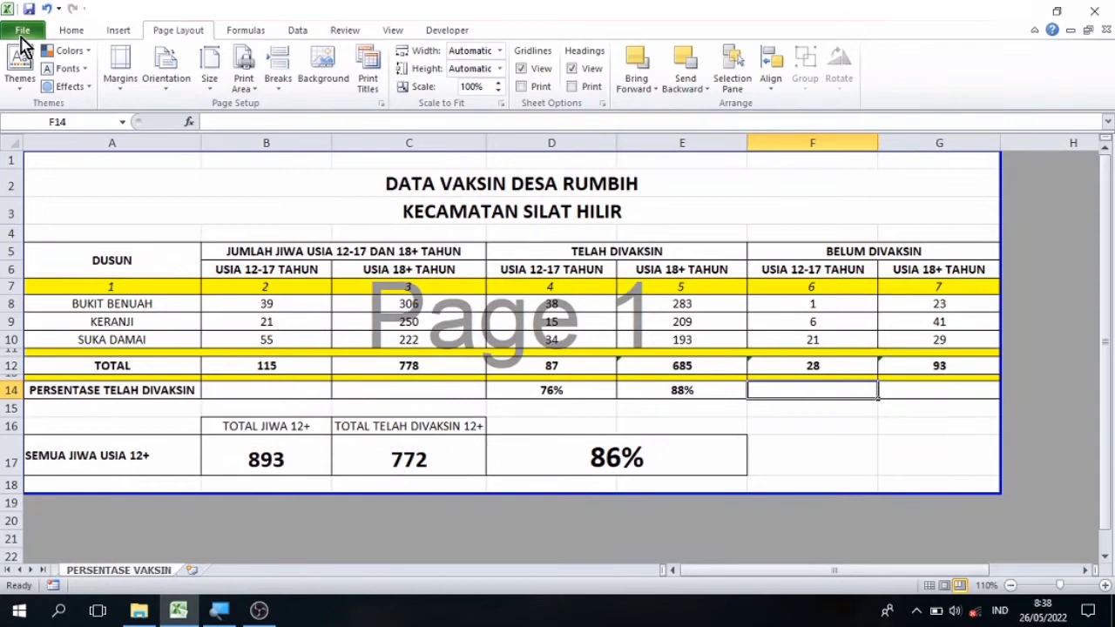
left_click(22, 31)
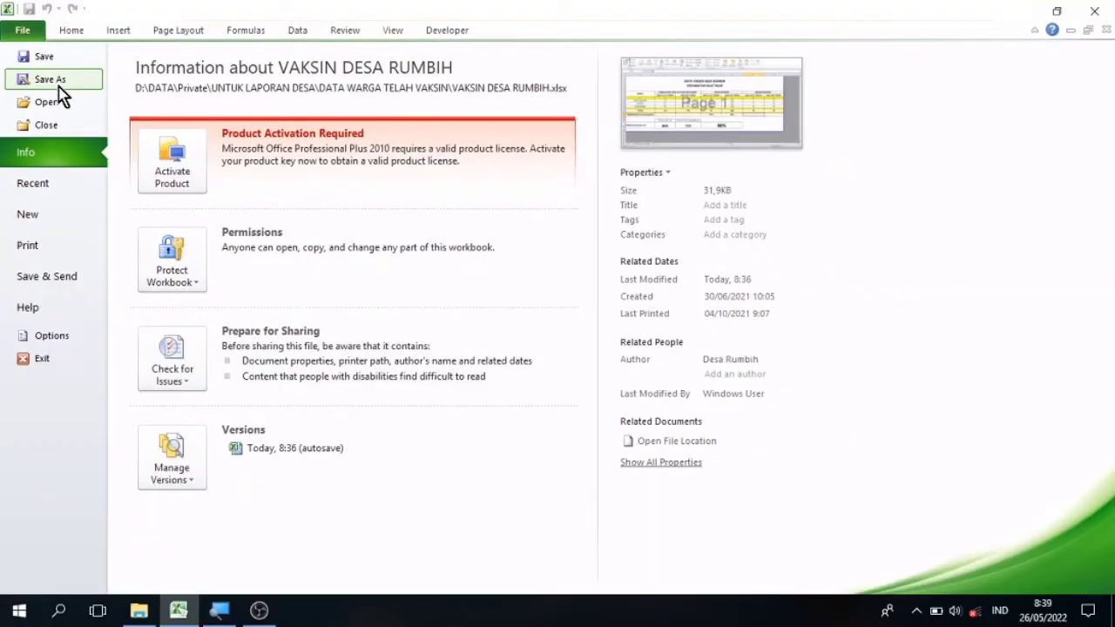
key("Escape")
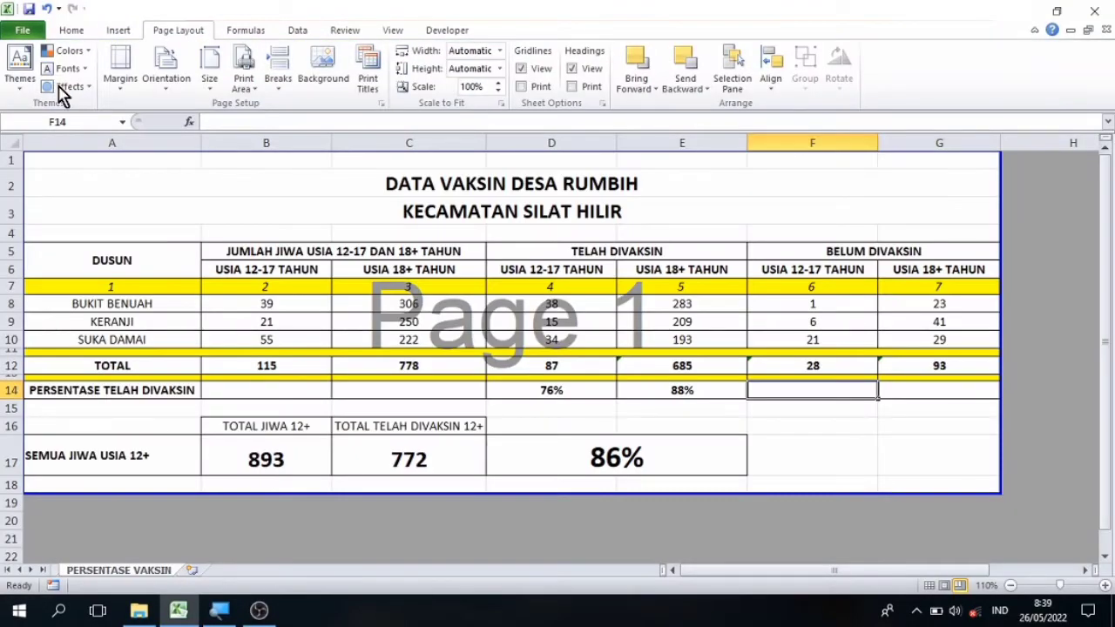
Open Save As with F12 and set the file type to PDF for VAKSIN DESA RUMBIH.
key("F12")
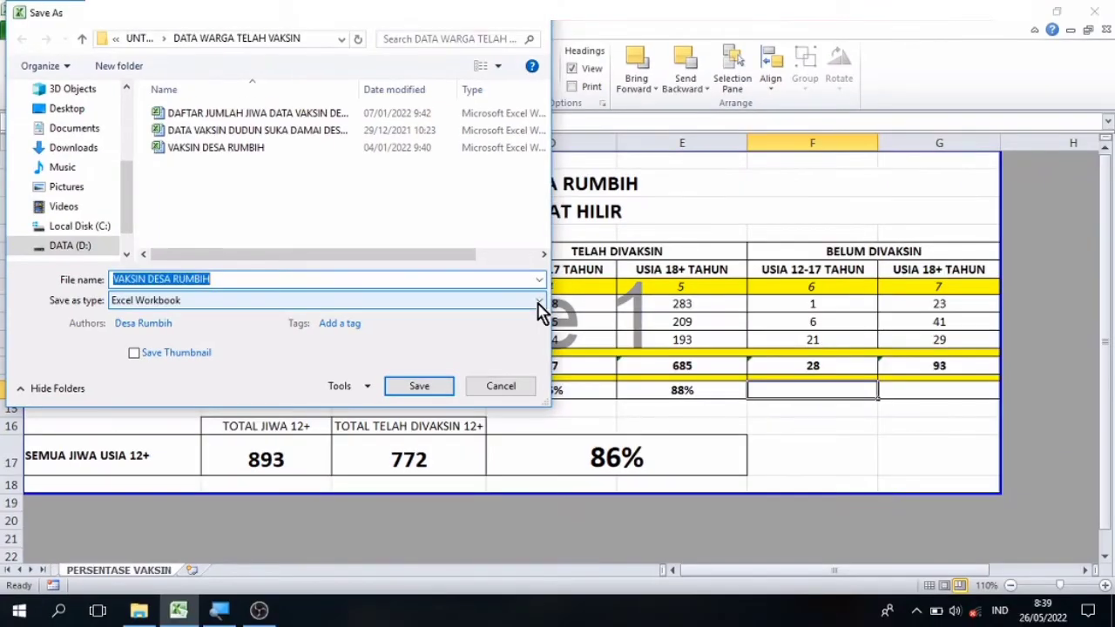
left_click(539, 300)
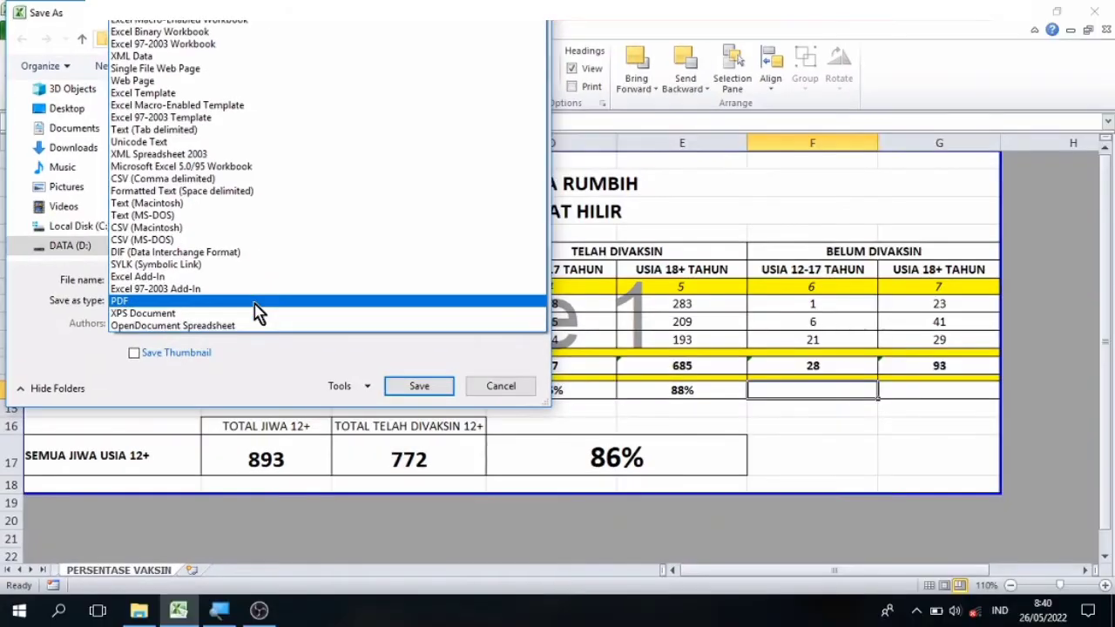
left_click(257, 310)
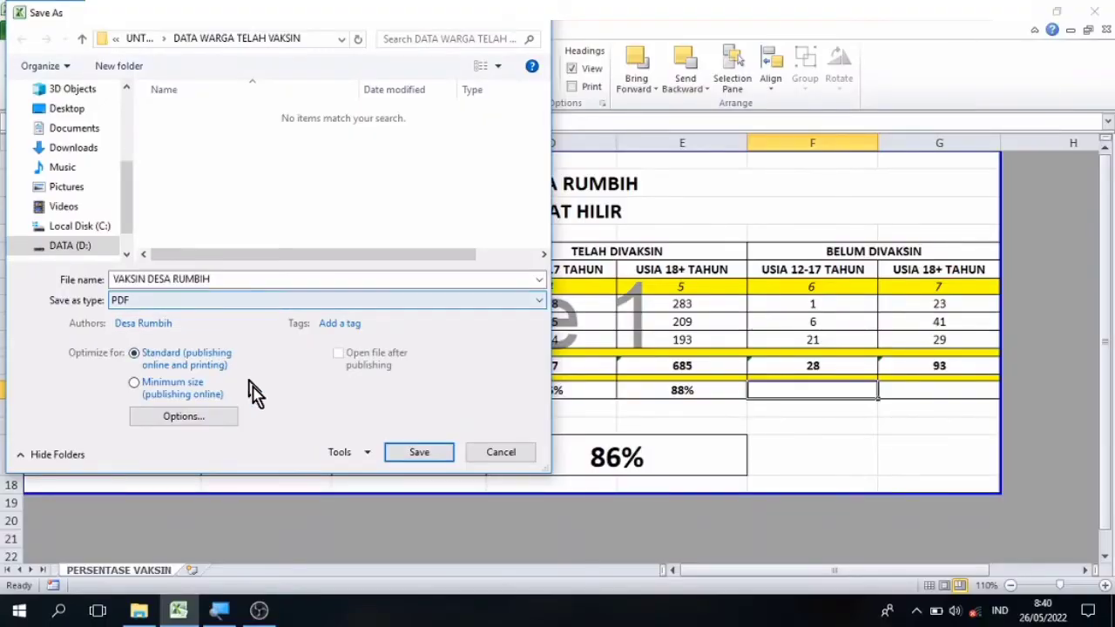
Export the sheet as VAKSIN DESA RUMBIH.pdf and bring up the File Explorer preview.
left_click(413, 455)
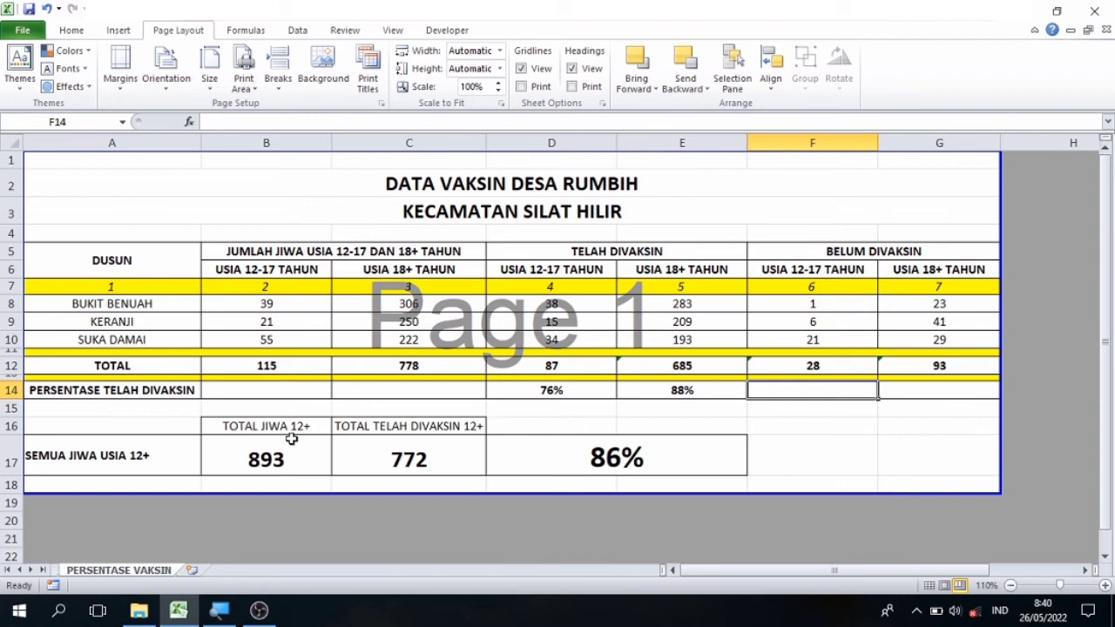
mouse_move(138, 611)
left_click(150, 613)
Open VAKSIN DESA RUMBIH.pdf from the DATA WARGA TELAH VAKSIN folder.
left_click(150, 613)
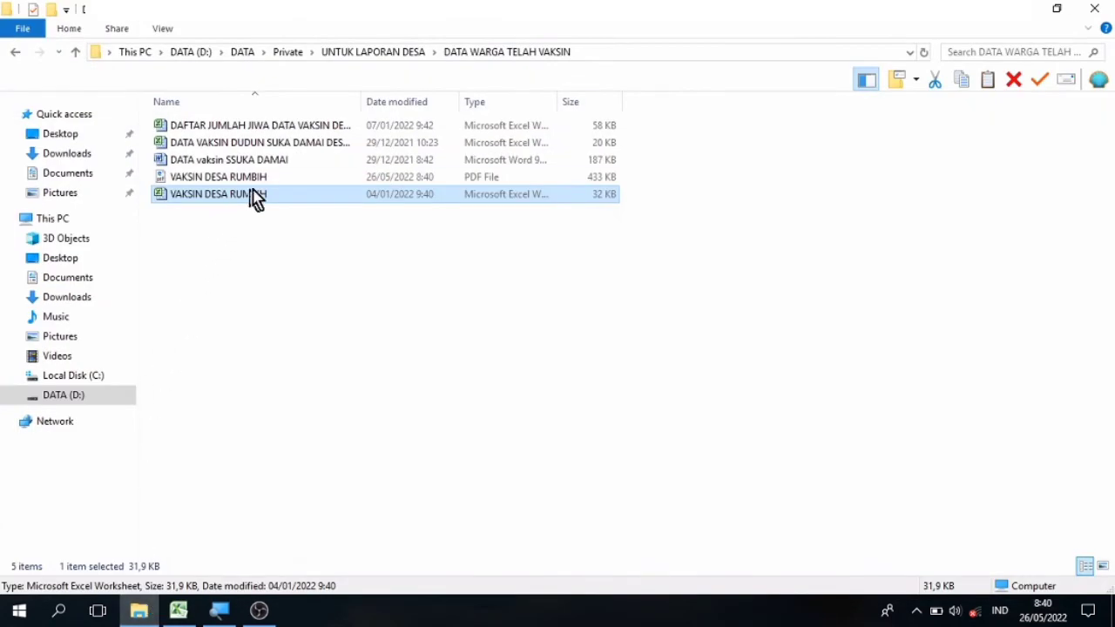
left_click(287, 179)
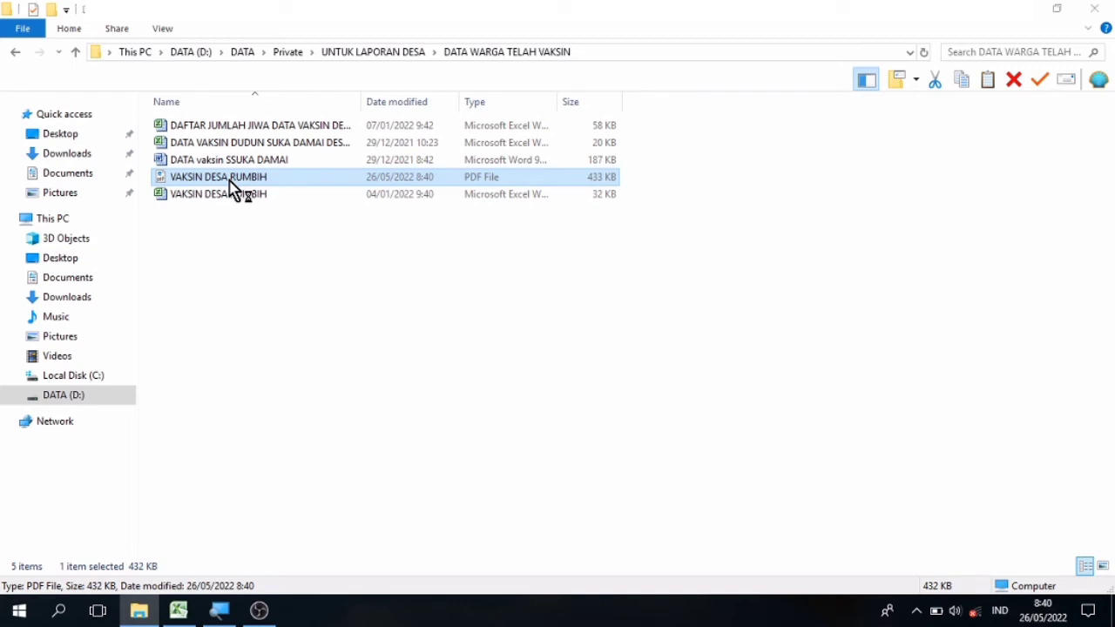
double_click(230, 179)
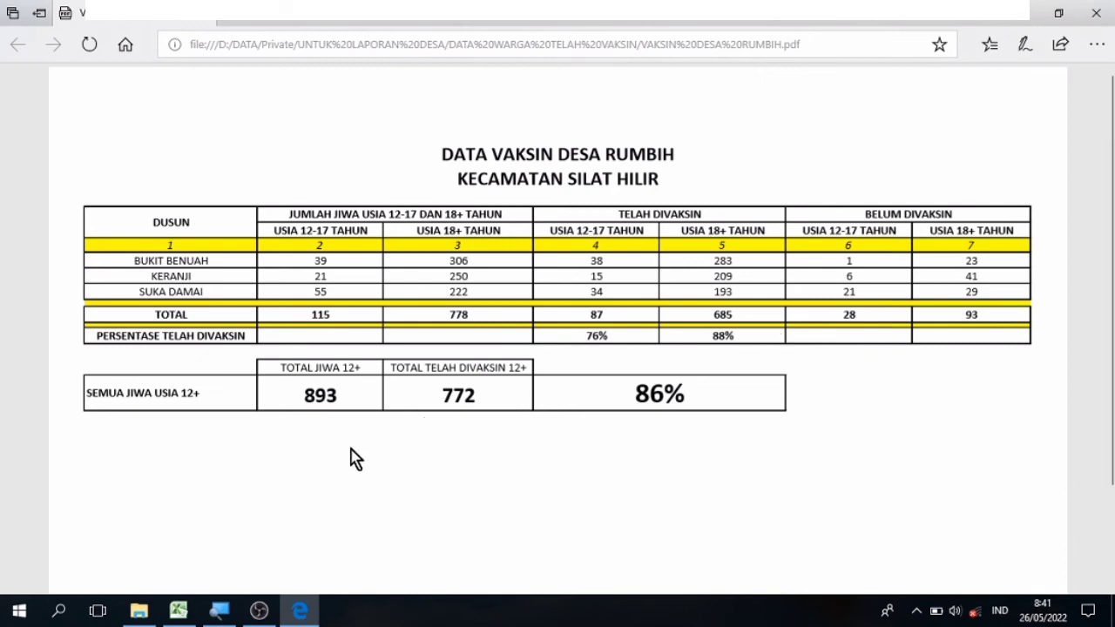
Set the vaccination sheet to 100% zoom and compare it with the PDF in Edge.
left_click(180, 612)
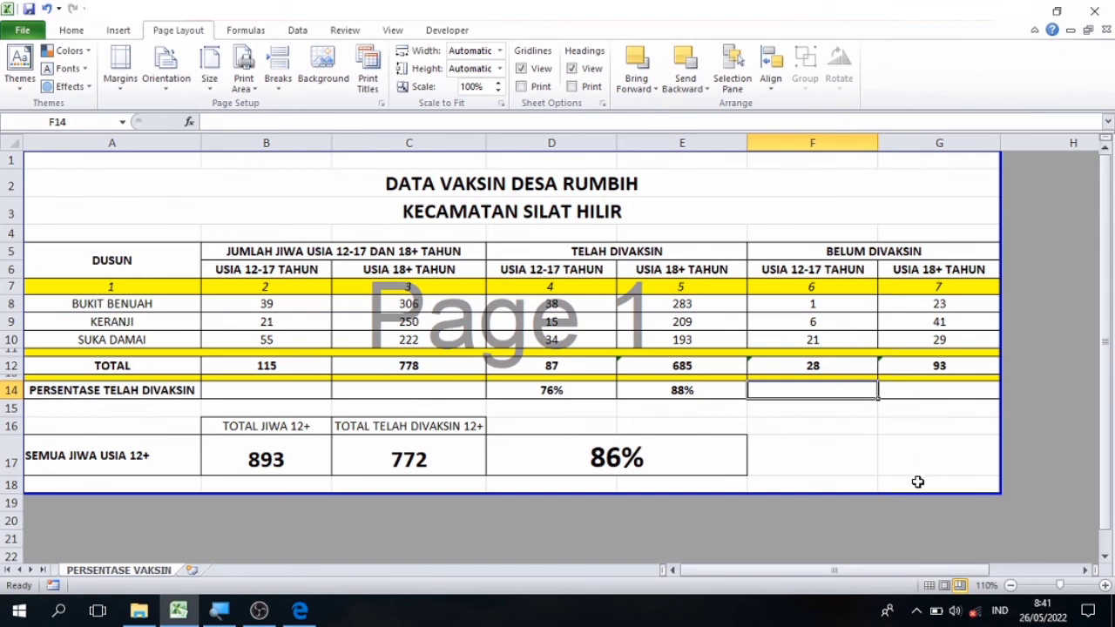
left_click(1011, 587)
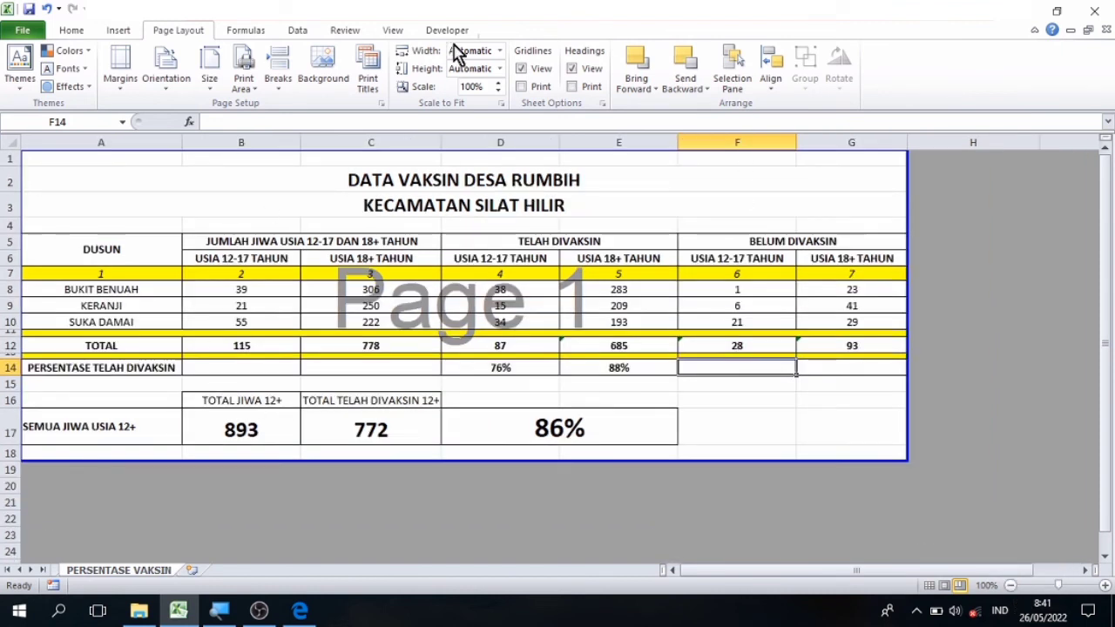
left_click(294, 613)
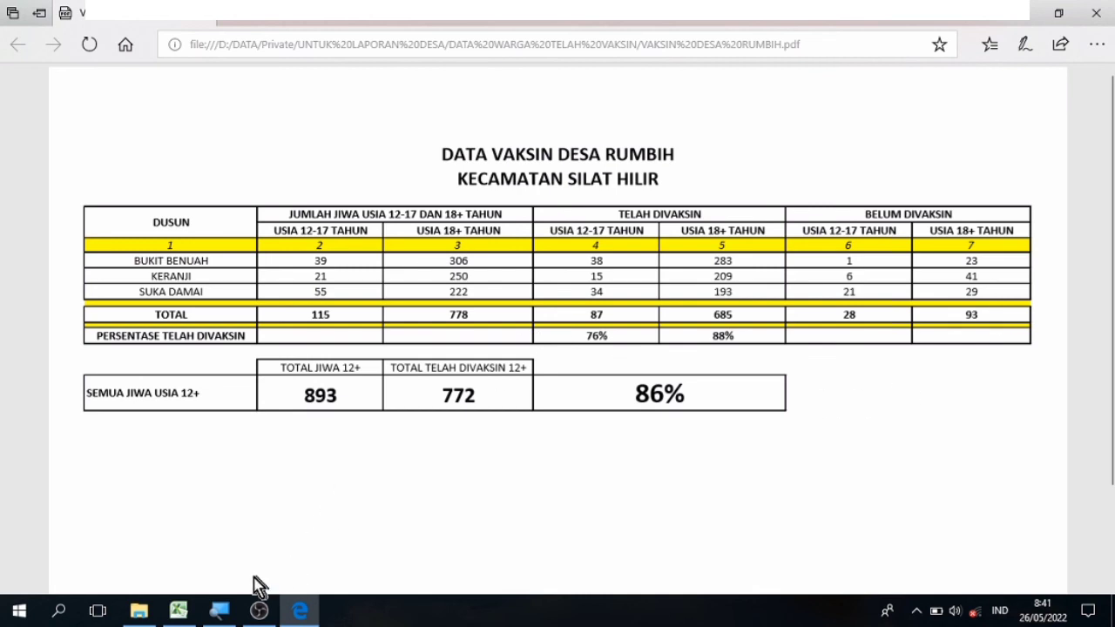
left_click(179, 613)
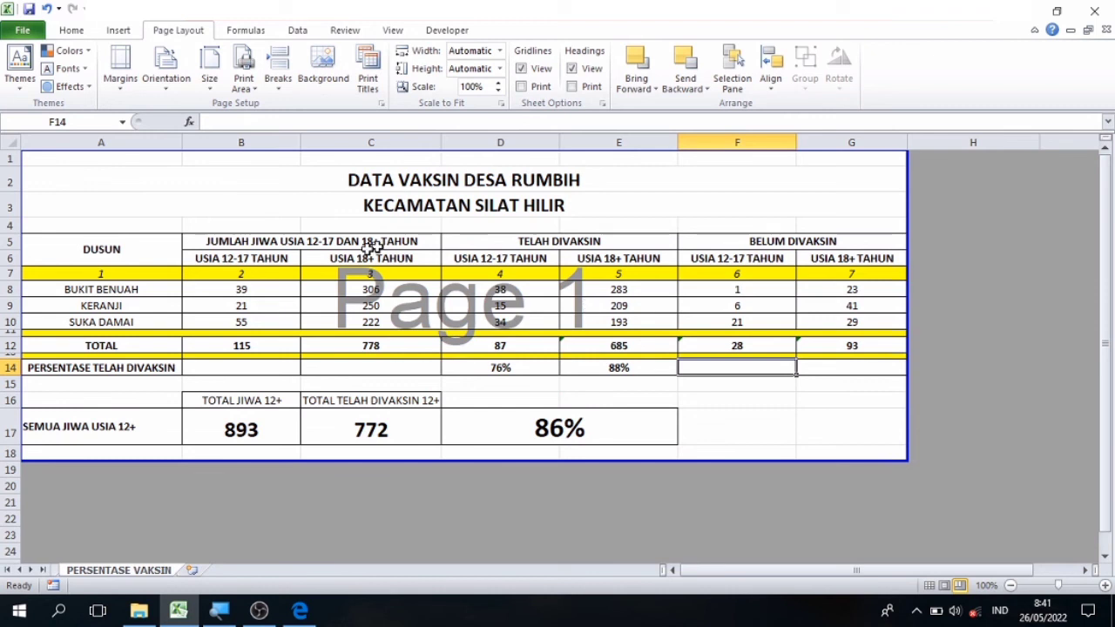